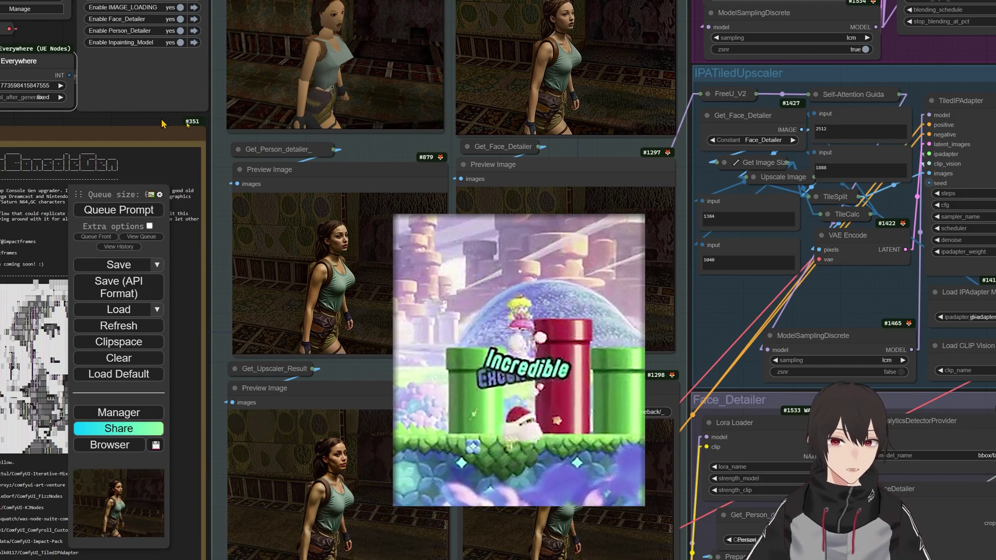
{"action": "left_click_drag", "start_coordinate": [162, 124], "coordinate": [348, 195]}
{"action": "scroll", "coordinate": [354, 212], "scroll_direction": "down", "scroll_amount": 4}
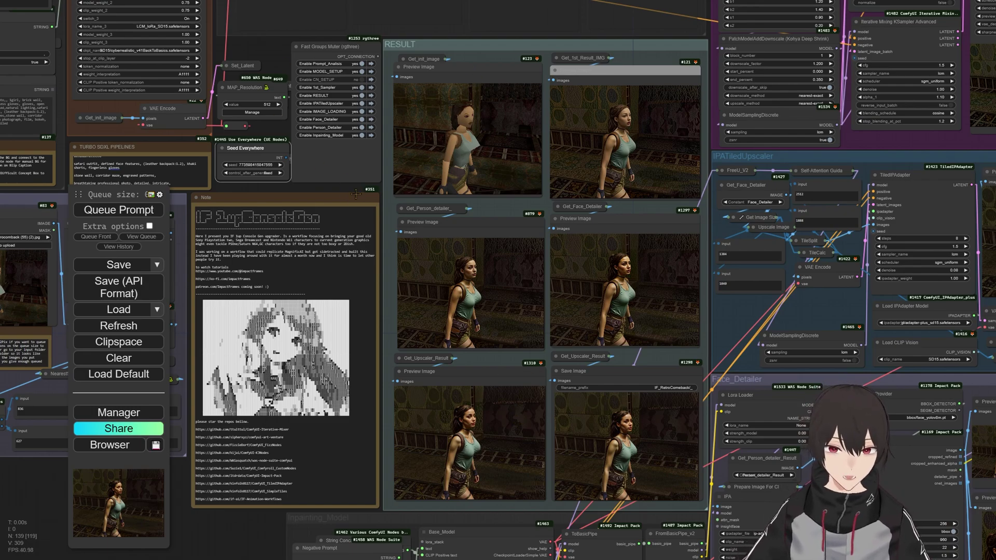
{"action": "scroll", "coordinate": [355, 194], "scroll_direction": "up", "scroll_amount": 5}
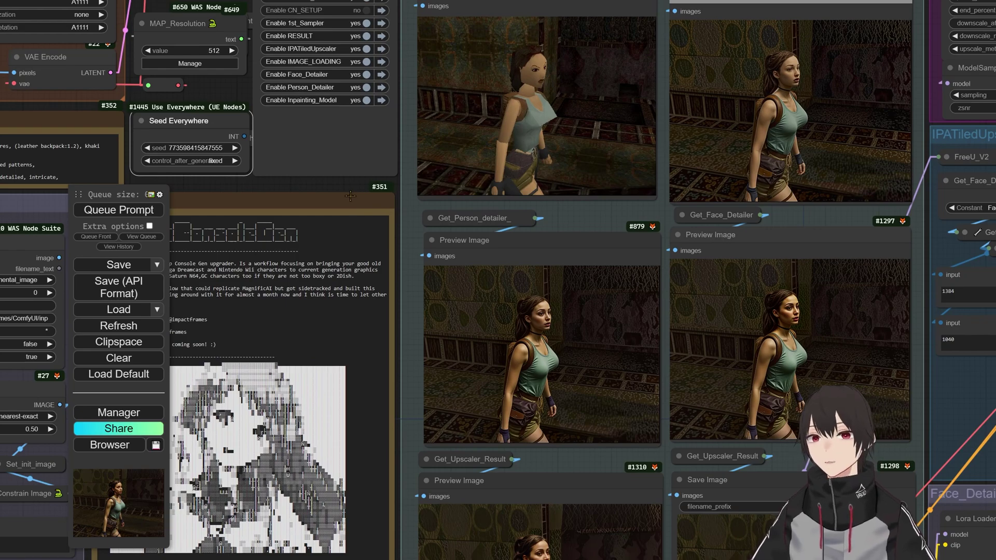
{"action": "scroll", "coordinate": [357, 180], "scroll_direction": "up", "scroll_amount": 1}
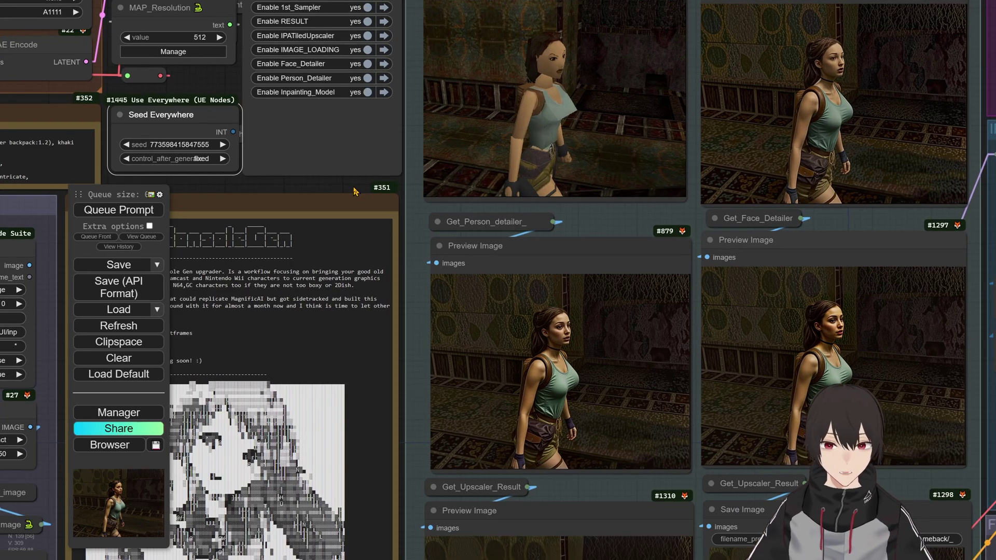
{"action": "left_click_drag", "start_coordinate": [355, 191], "coordinate": [337, 170]}
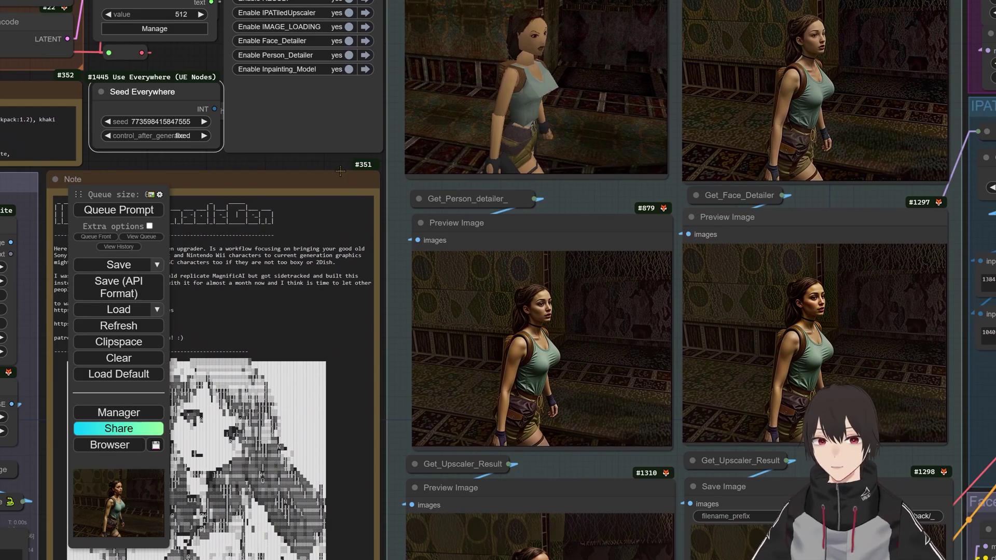
{"action": "scroll", "coordinate": [340, 171], "scroll_direction": "down", "scroll_amount": 2}
{"action": "left_click_drag", "start_coordinate": [341, 171], "coordinate": [479, 186]}
{"action": "scroll", "coordinate": [478, 186], "scroll_direction": "down", "scroll_amount": 2}
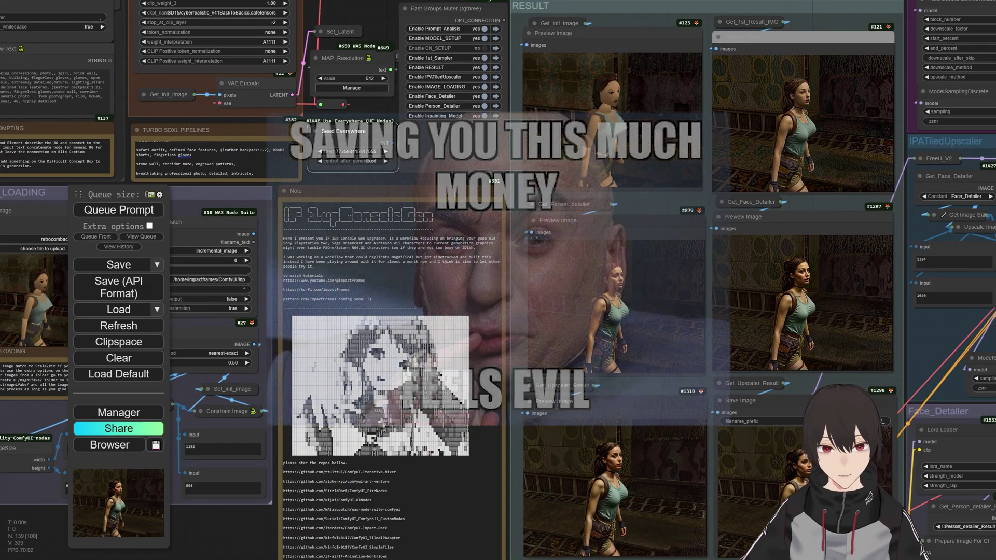
{"action": "scroll", "coordinate": [476, 185], "scroll_direction": "down", "scroll_amount": 1}
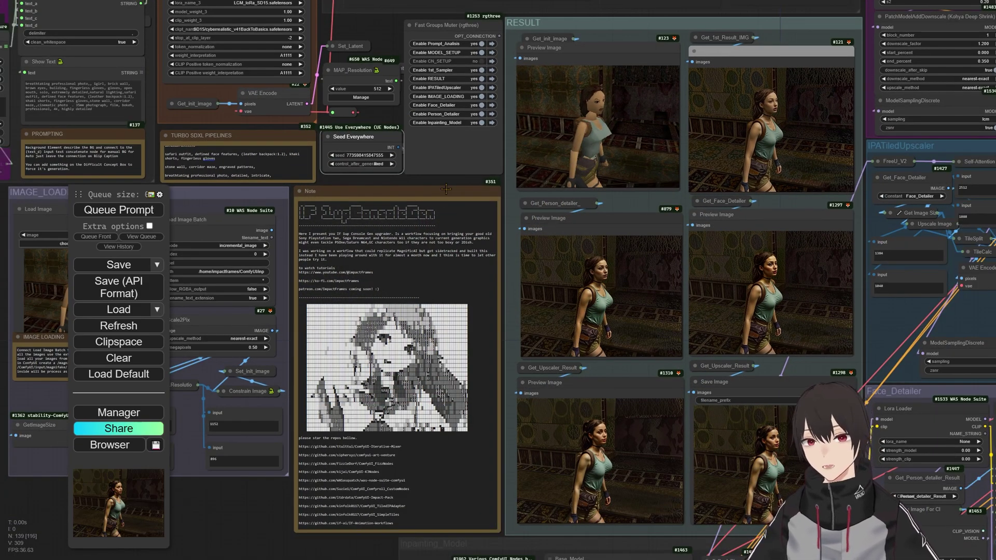
{"action": "scroll", "coordinate": [443, 187], "scroll_direction": "up", "scroll_amount": 3}
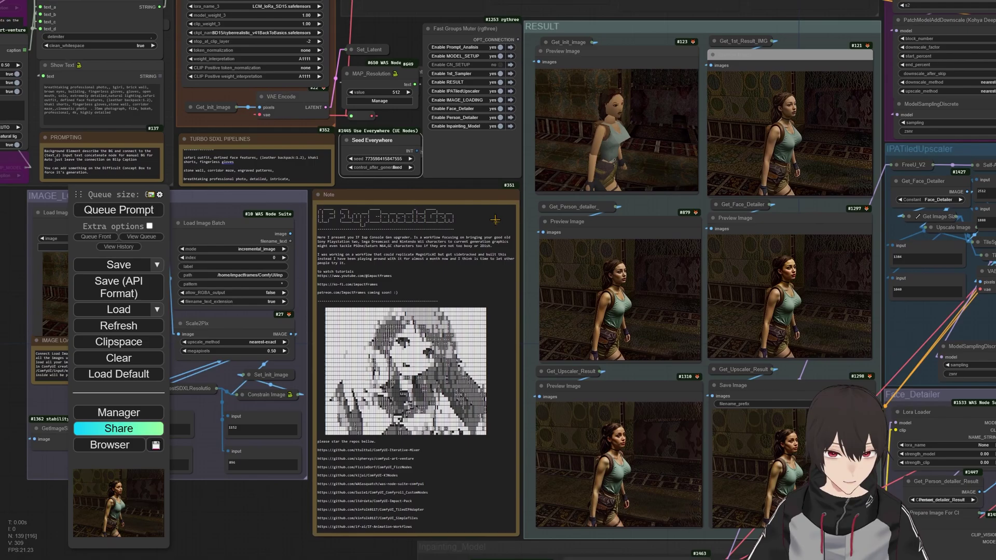
{"action": "scroll", "coordinate": [449, 110], "scroll_direction": "down", "scroll_amount": 4}
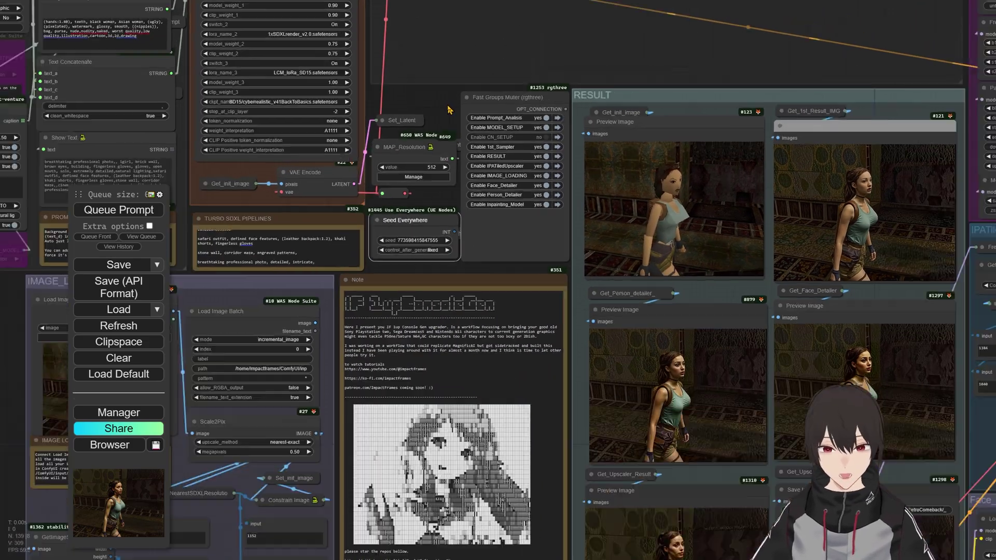
{"action": "scroll", "coordinate": [446, 106], "scroll_direction": "down", "scroll_amount": 4}
{"action": "scroll", "coordinate": [449, 108], "scroll_direction": "up", "scroll_amount": 3}
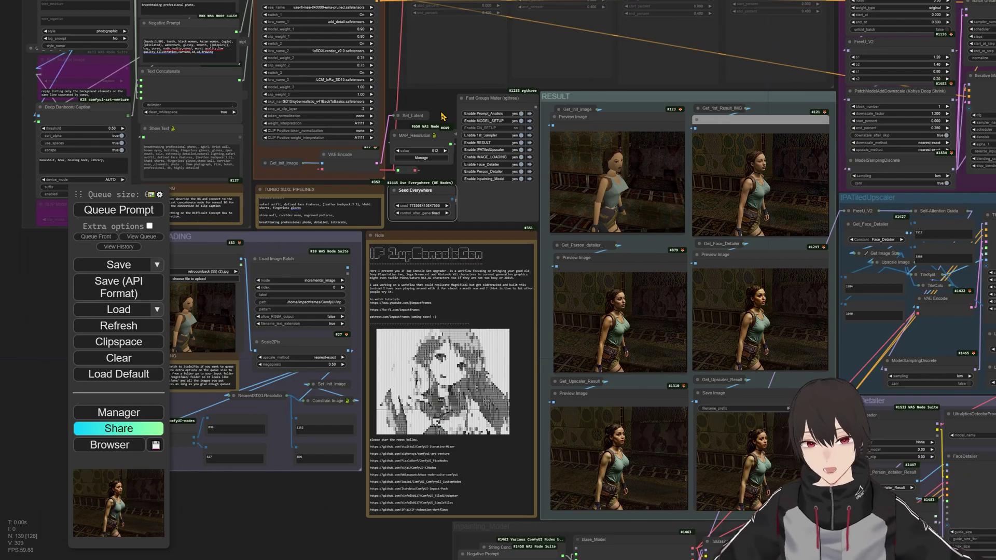
{"action": "scroll", "coordinate": [483, 236], "scroll_direction": "up", "scroll_amount": 1}
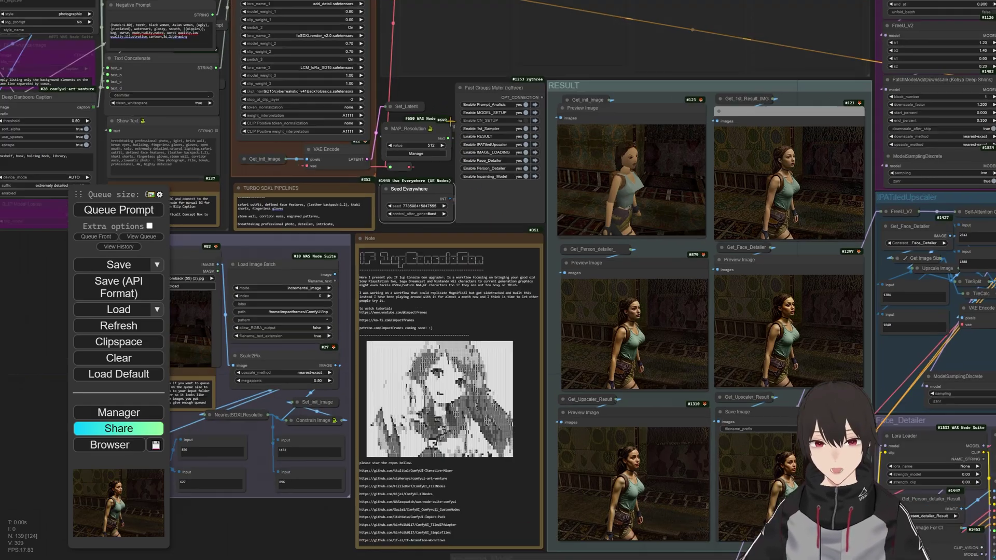
{"action": "scroll", "coordinate": [444, 91], "scroll_direction": "up", "scroll_amount": 4}
{"action": "scroll", "coordinate": [447, 110], "scroll_direction": "down", "scroll_amount": 3}
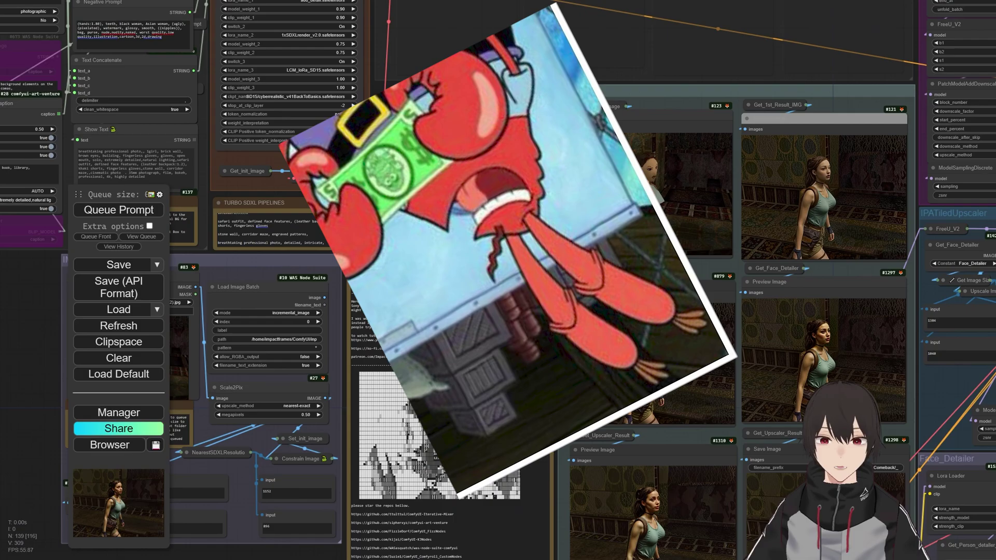
{"action": "left_click_drag", "start_coordinate": [447, 105], "coordinate": [428, 121]}
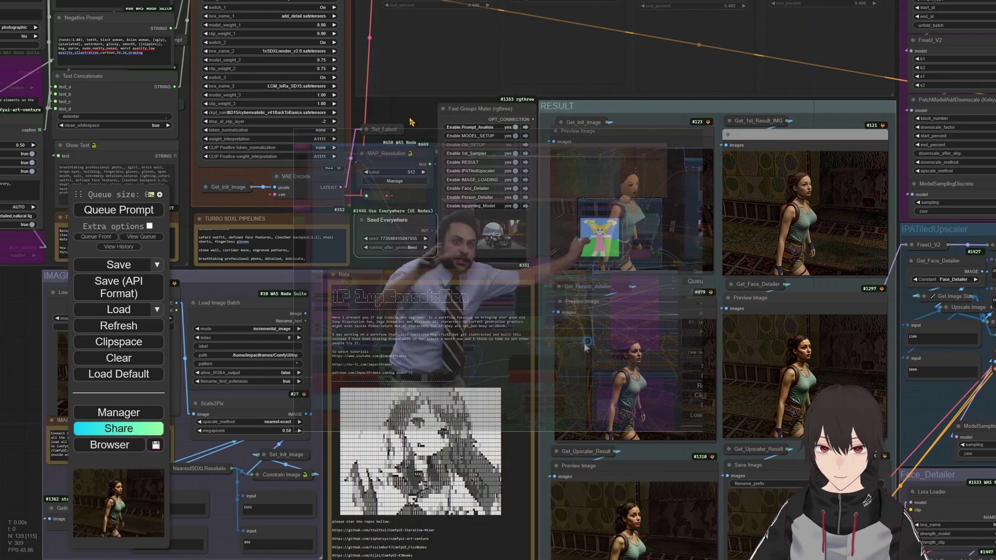
Examine the overall workflow layout, including the result previews, group muter, model setup, ControlNet setup and sampler groups
{"action": "left_click_drag", "start_coordinate": [411, 122], "coordinate": [599, 78]}
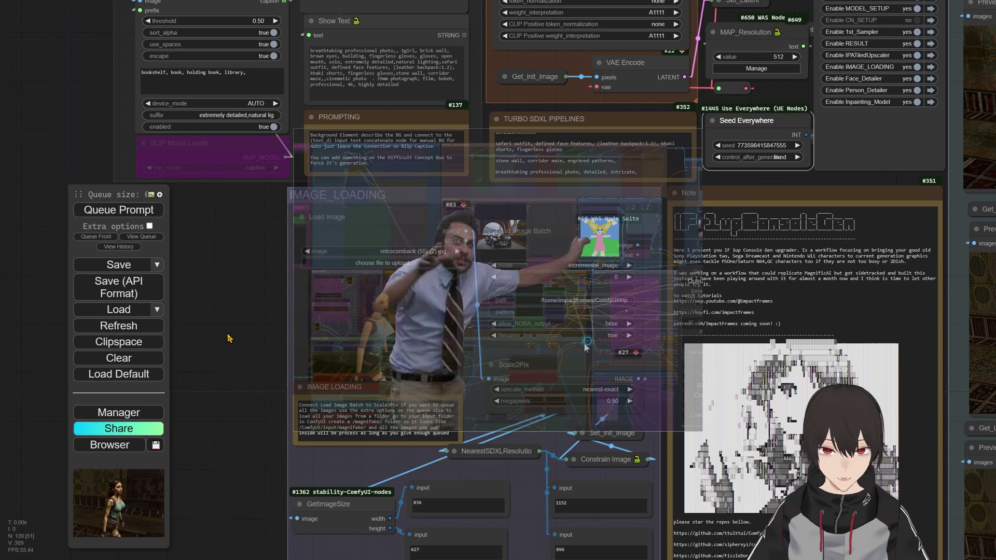
{"action": "scroll", "coordinate": [228, 264], "scroll_direction": "down", "scroll_amount": 10}
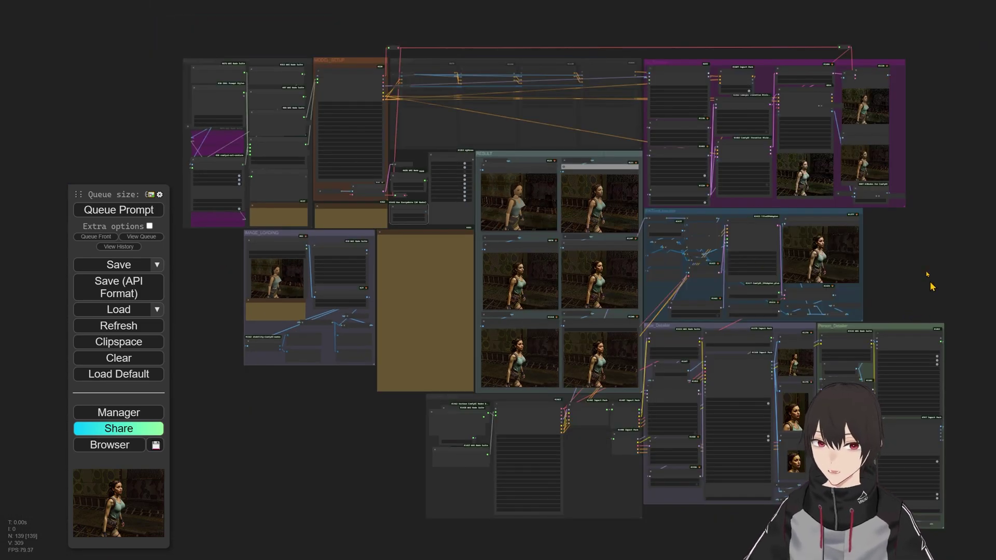
{"action": "scroll", "coordinate": [930, 283], "scroll_direction": "up", "scroll_amount": 3}
{"action": "scroll", "coordinate": [949, 326], "scroll_direction": "down", "scroll_amount": 1}
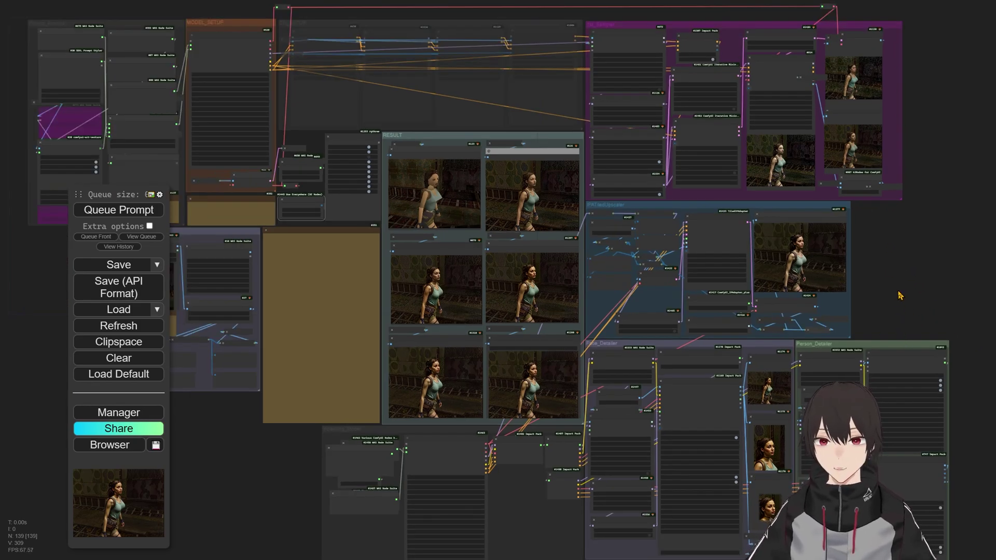
{"action": "scroll", "coordinate": [900, 296], "scroll_direction": "up", "scroll_amount": 4}
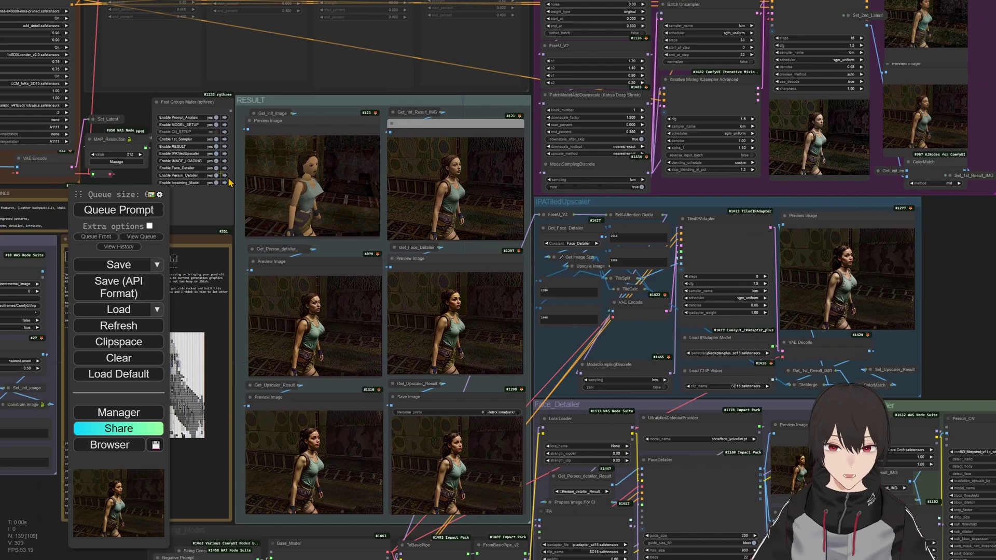
{"action": "left_click_drag", "start_coordinate": [136, 106], "coordinate": [425, 291]}
{"action": "scroll", "coordinate": [425, 290], "scroll_direction": "up", "scroll_amount": 5}
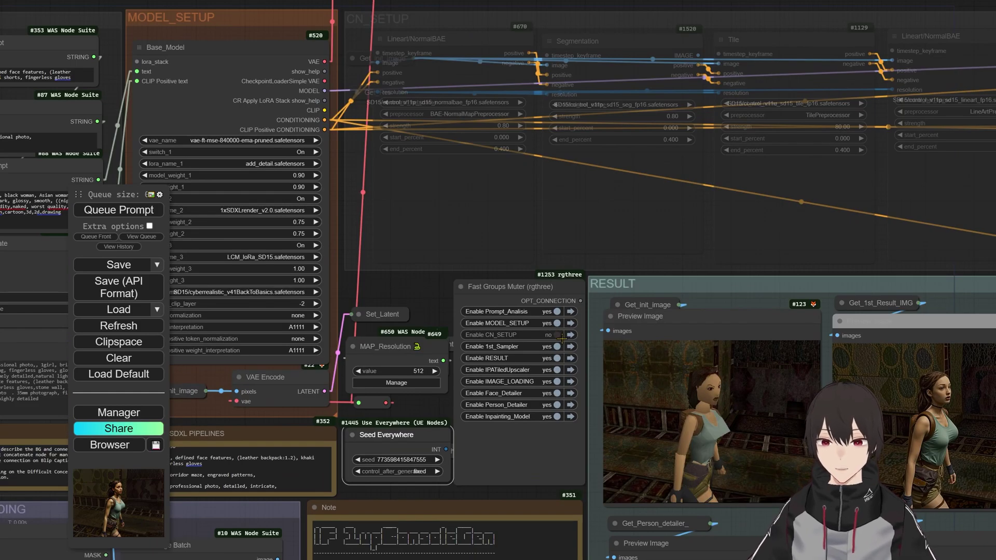
{"action": "scroll", "coordinate": [592, 226], "scroll_direction": "down", "scroll_amount": 3}
{"action": "left_click_drag", "start_coordinate": [803, 18], "coordinate": [618, 30]}
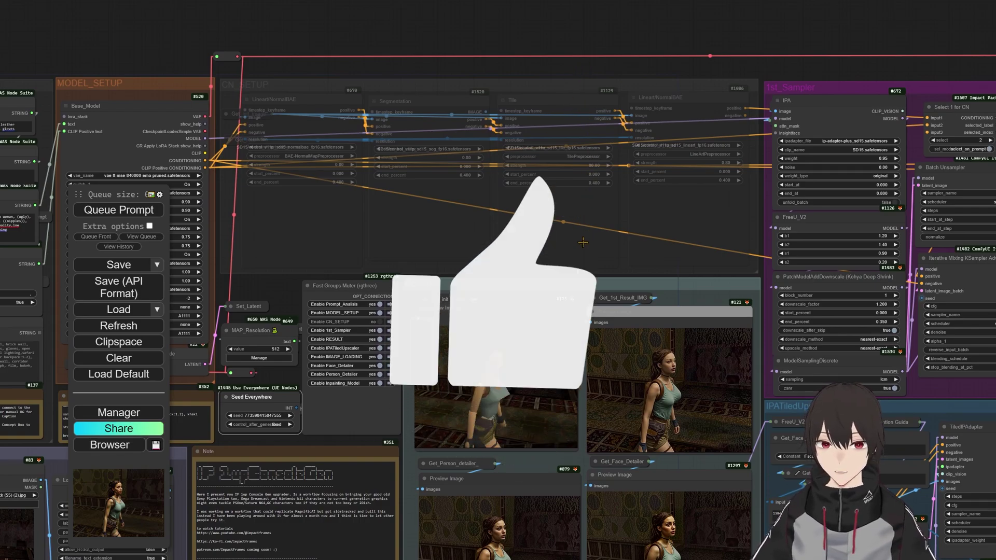
{"action": "left_click_drag", "start_coordinate": [585, 252], "coordinate": [609, 226]}
{"action": "scroll", "coordinate": [312, 257], "scroll_direction": "up", "scroll_amount": 5}
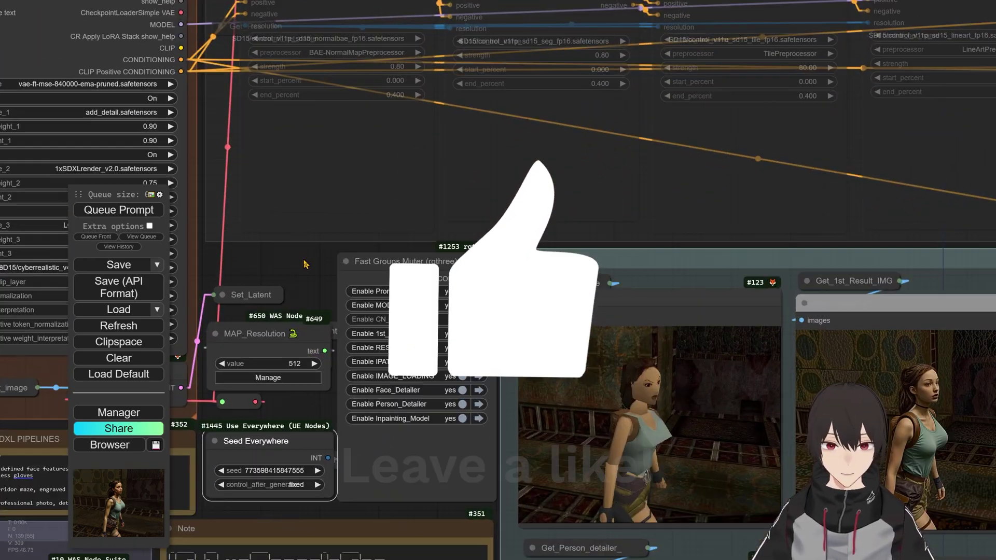
{"action": "scroll", "coordinate": [302, 277], "scroll_direction": "down", "scroll_amount": 2}
Browse the retrocomeback folder for a source image for the Load Image node, then cancel without choosing one
{"action": "left_click_drag", "start_coordinate": [302, 276], "coordinate": [550, 27]}
{"action": "left_click_drag", "start_coordinate": [488, 223], "coordinate": [634, 213]}
{"action": "left_click_drag", "start_coordinate": [186, 306], "coordinate": [282, 251]}
{"action": "scroll", "coordinate": [280, 249], "scroll_direction": "up", "scroll_amount": 1}
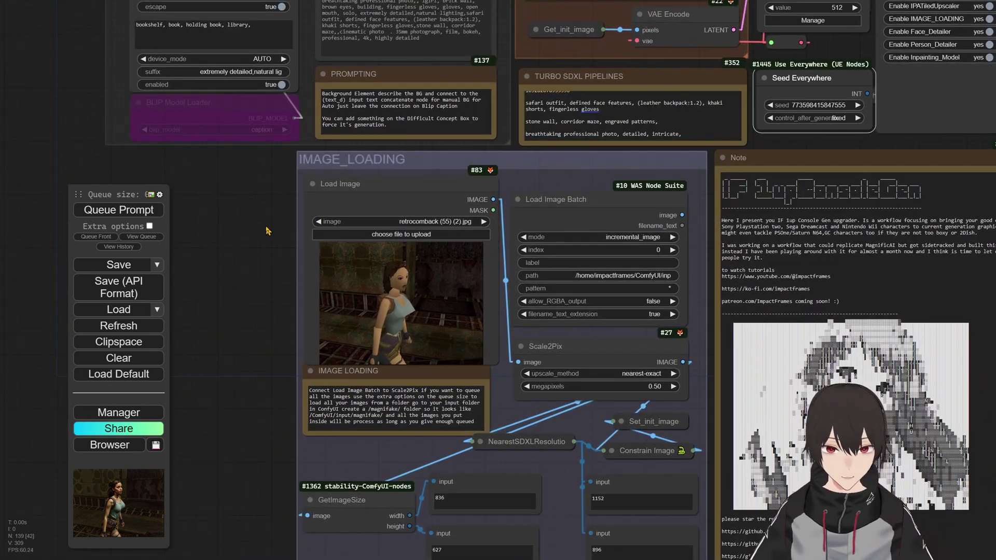
{"action": "left_click", "coordinate": [419, 237]}
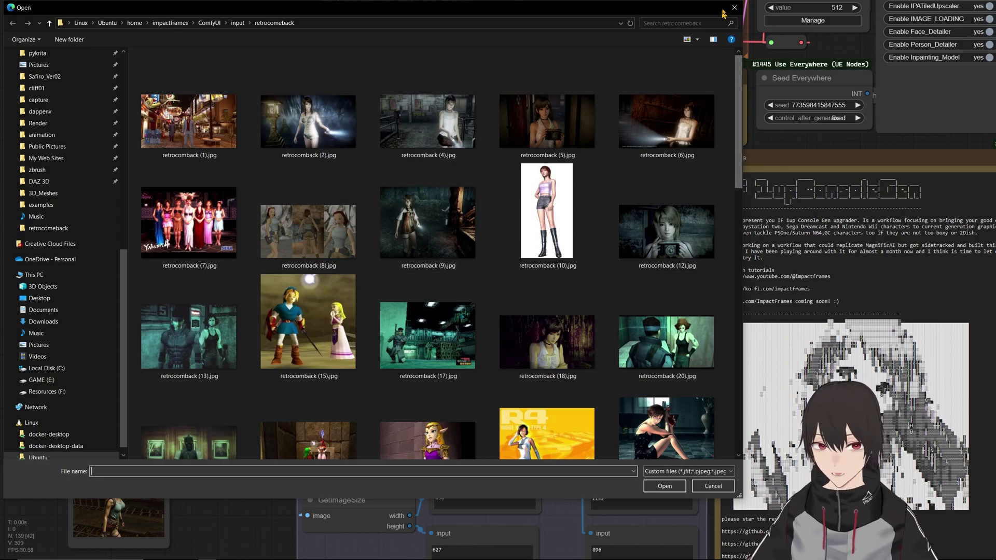
{"action": "left_click", "coordinate": [721, 488]}
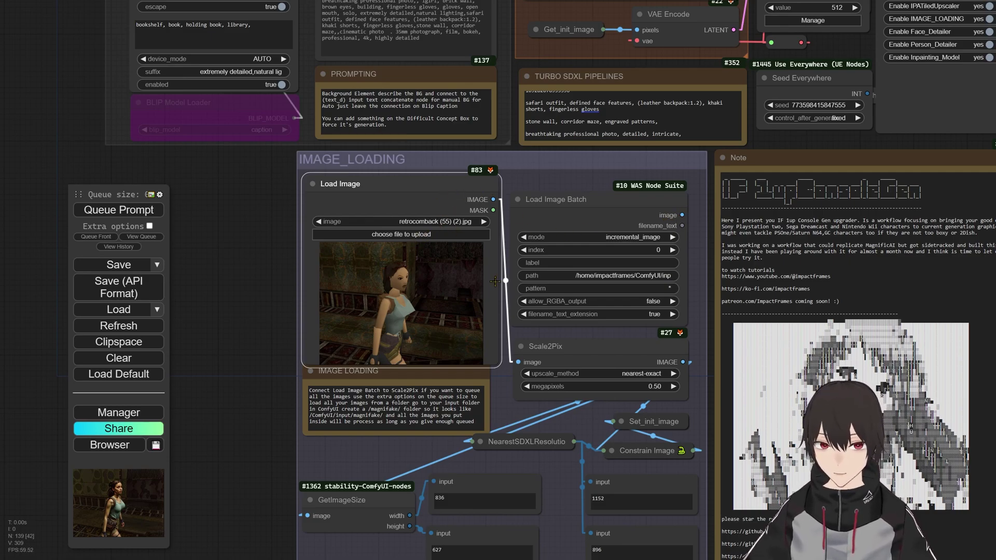
Connect the Load Image Batch image output to the Scale2Pix image input and show the extra queue options with the batch count
{"action": "left_click_drag", "start_coordinate": [683, 214], "coordinate": [518, 362]}
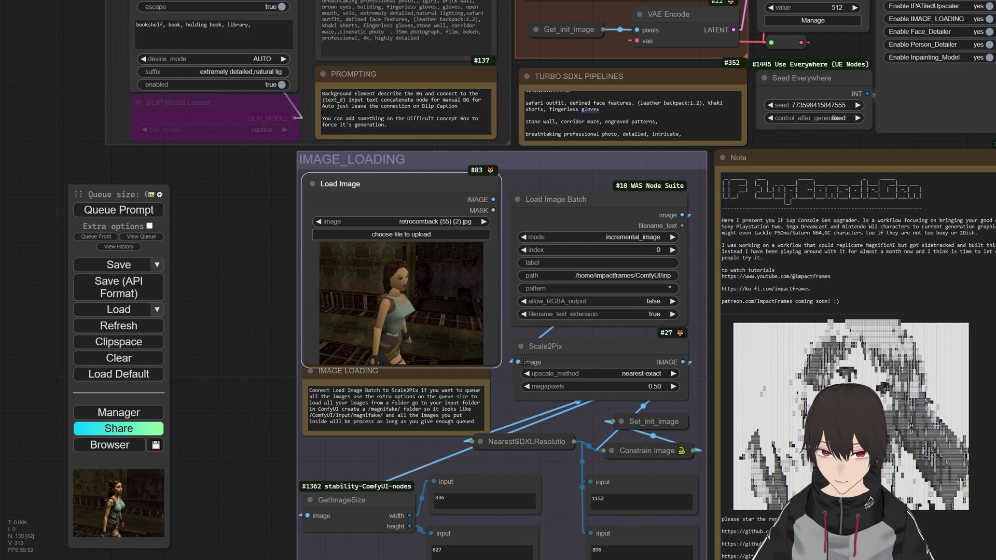
{"action": "double_click", "coordinate": [126, 196]}
{"action": "left_click", "coordinate": [147, 227]}
{"action": "left_click", "coordinate": [147, 226]}
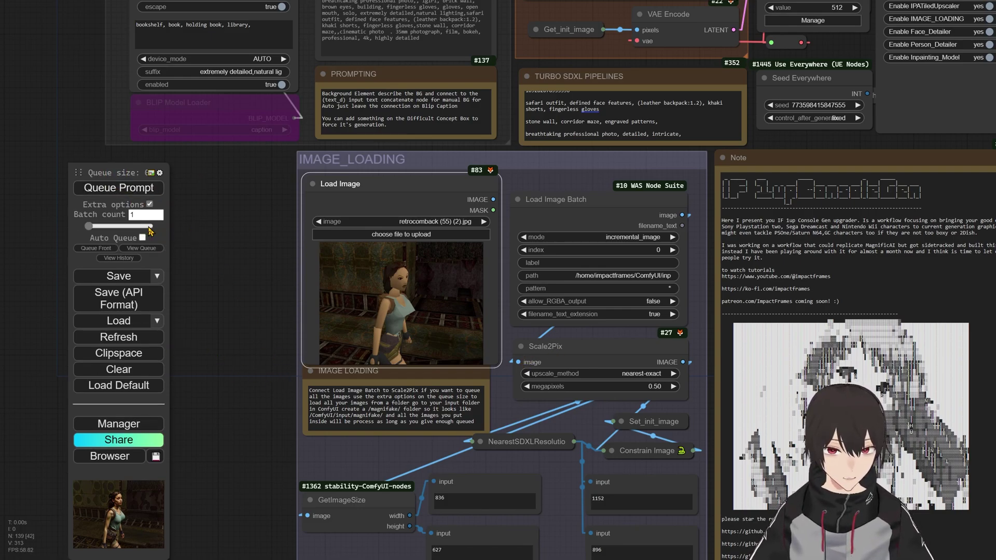
{"action": "left_click_drag", "start_coordinate": [92, 229], "coordinate": [58, 234]}
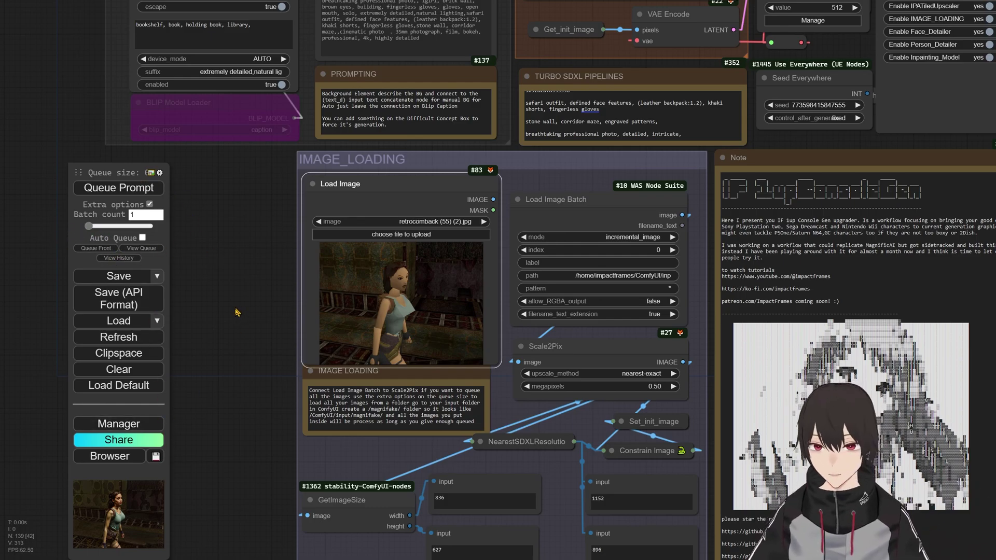
Enable the bypassed BLIP Analyze Image node in Prompt_Analisis and connect its STRING output to text_a of Text Concatenate
{"action": "scroll", "coordinate": [599, 160], "scroll_direction": "down", "scroll_amount": 3}
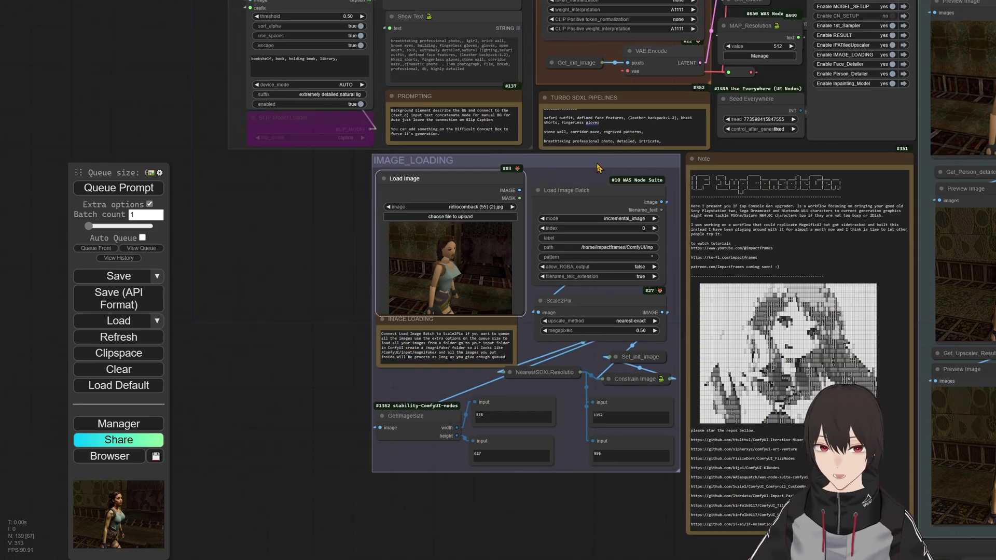
{"action": "left_click_drag", "start_coordinate": [586, 169], "coordinate": [555, 355]}
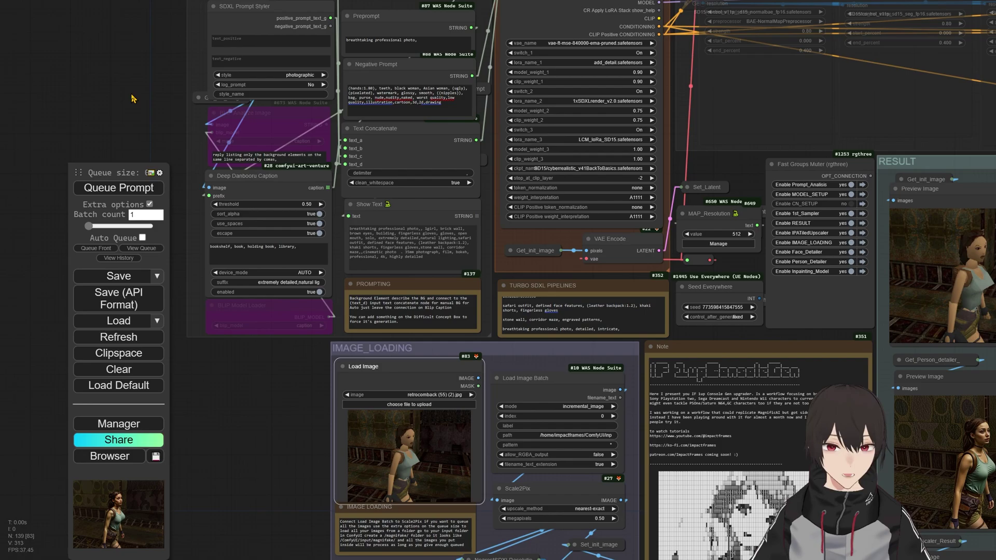
{"action": "scroll", "coordinate": [136, 98], "scroll_direction": "down", "scroll_amount": 5}
{"action": "scroll", "coordinate": [262, 276], "scroll_direction": "up", "scroll_amount": 6}
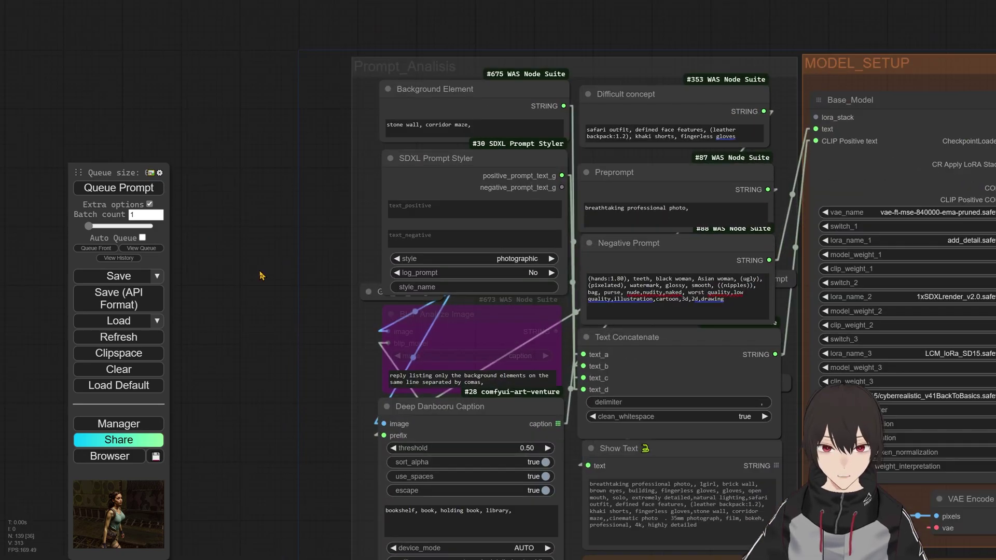
{"action": "left_click_drag", "start_coordinate": [278, 288], "coordinate": [187, 241]}
{"action": "scroll", "coordinate": [202, 250], "scroll_direction": "down", "scroll_amount": 2}
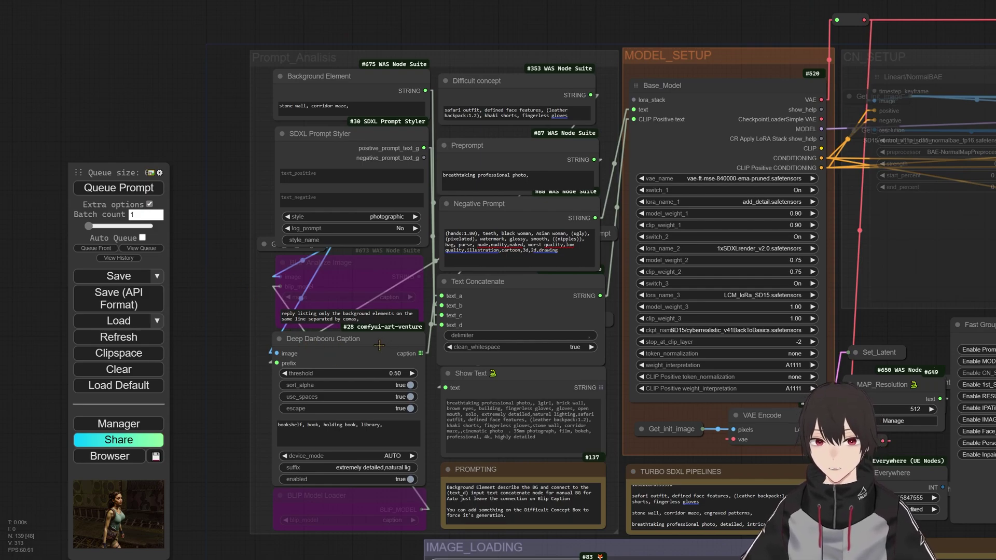
{"action": "left_click", "coordinate": [382, 274]}
{"action": "key", "text": "ctrl+b"}
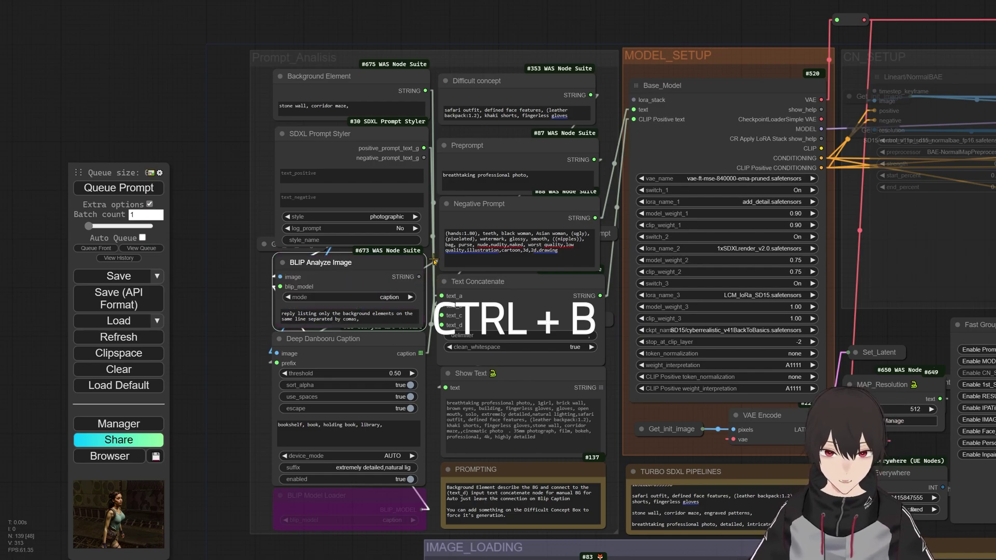
{"action": "left_click_drag", "start_coordinate": [419, 277], "coordinate": [441, 295]}
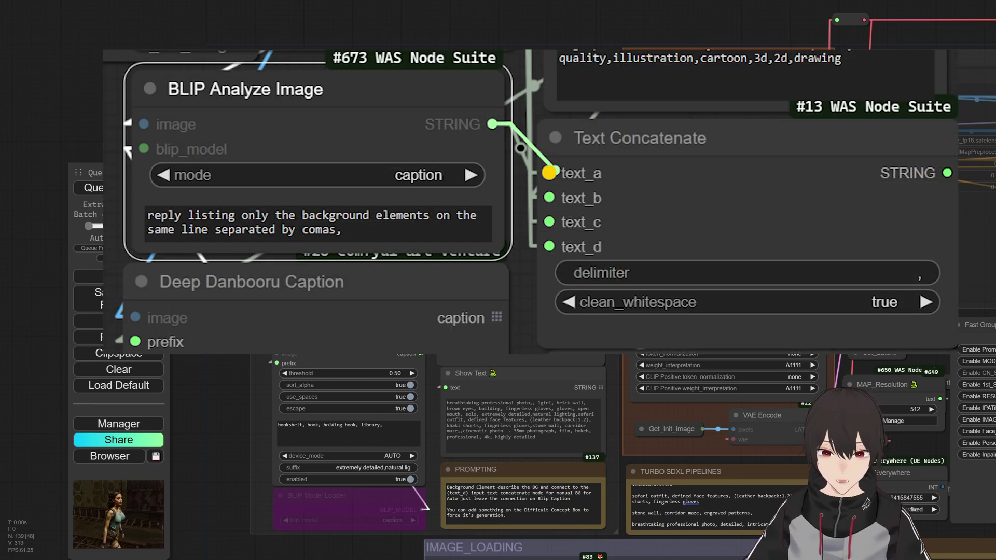
Review the SDXL Prompt Styler settings and highlight the whole prompt text in the Difficult concept node
{"action": "scroll", "coordinate": [342, 212], "scroll_direction": "up", "scroll_amount": 3}
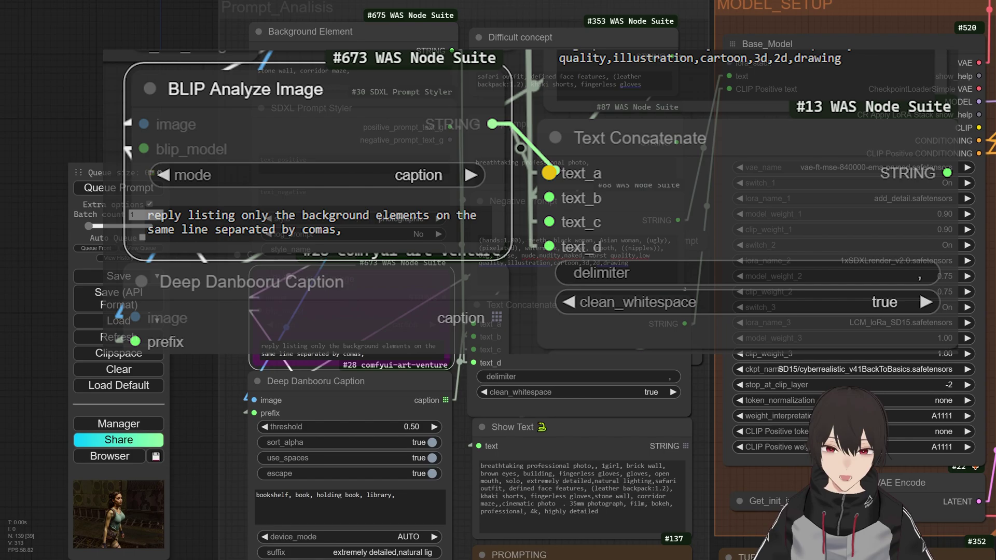
{"action": "left_click", "coordinate": [335, 250]}
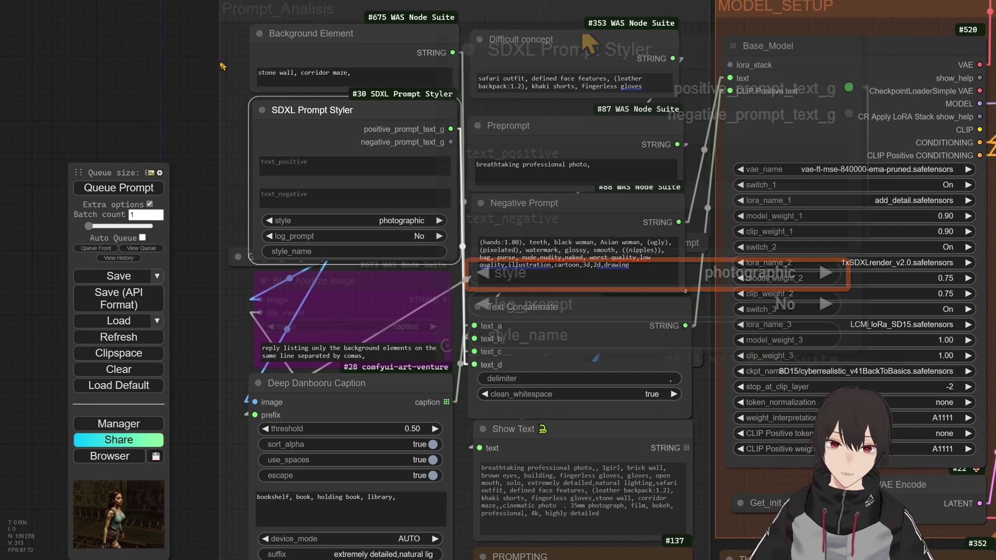
{"action": "left_click_drag", "start_coordinate": [216, 82], "coordinate": [199, 170]}
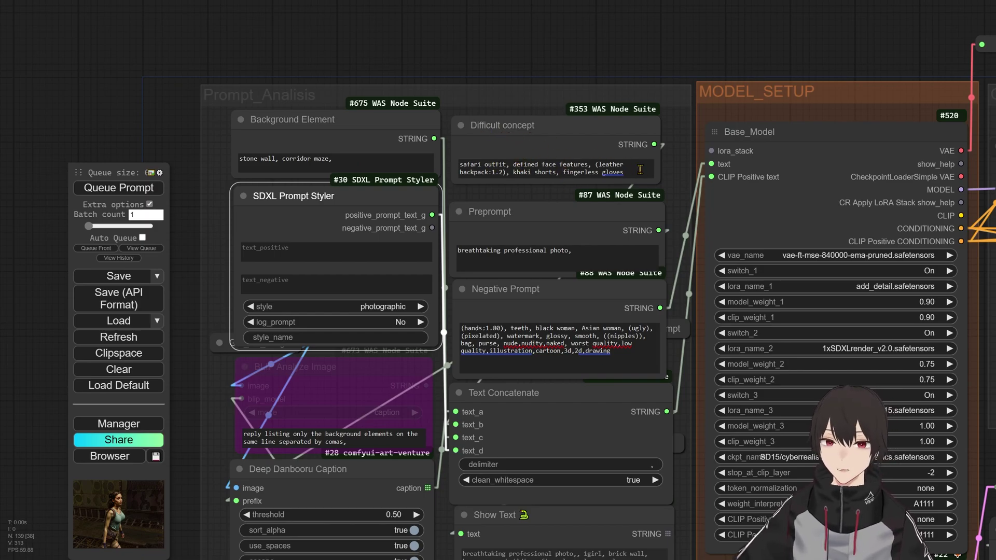
{"action": "left_click_drag", "start_coordinate": [635, 172], "coordinate": [450, 162]}
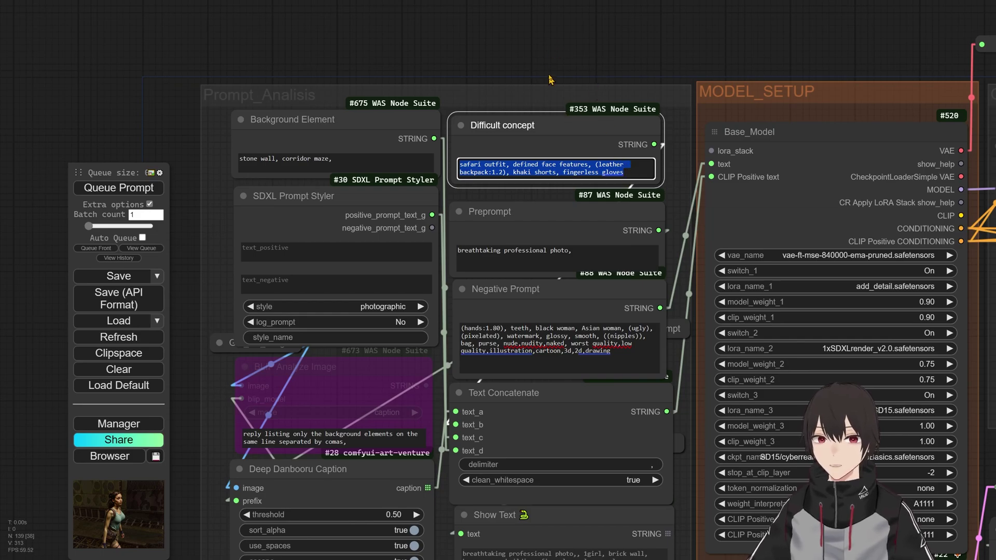
Examine the combined prompt in the Show Text node and the sampler nodes of the 1st_Sampler group
{"action": "left_click_drag", "start_coordinate": [557, 61], "coordinate": [551, 6]}
{"action": "left_click_drag", "start_coordinate": [563, 515], "coordinate": [568, 320]}
{"action": "scroll", "coordinate": [540, 285], "scroll_direction": "up", "scroll_amount": 3}
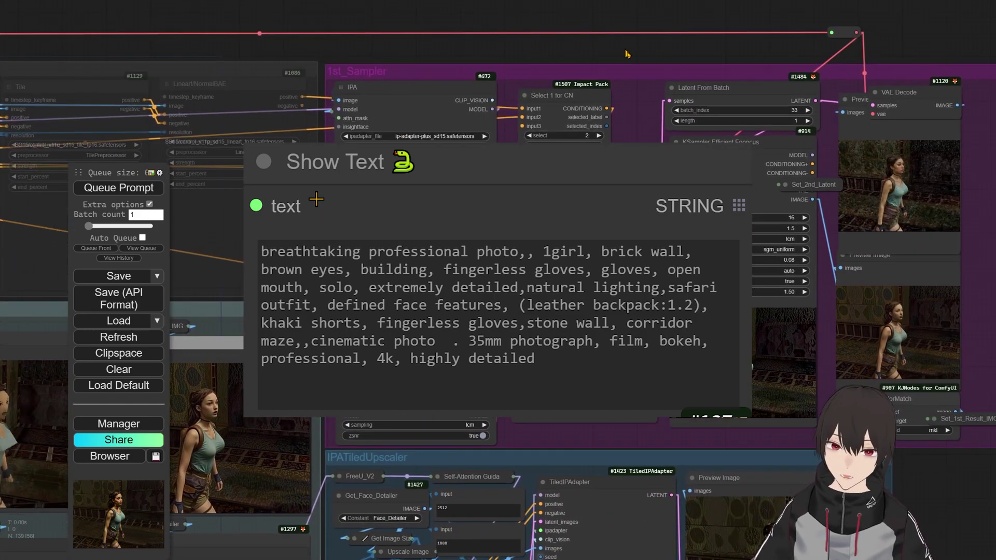
{"action": "scroll", "coordinate": [627, 54], "scroll_direction": "down", "scroll_amount": 3}
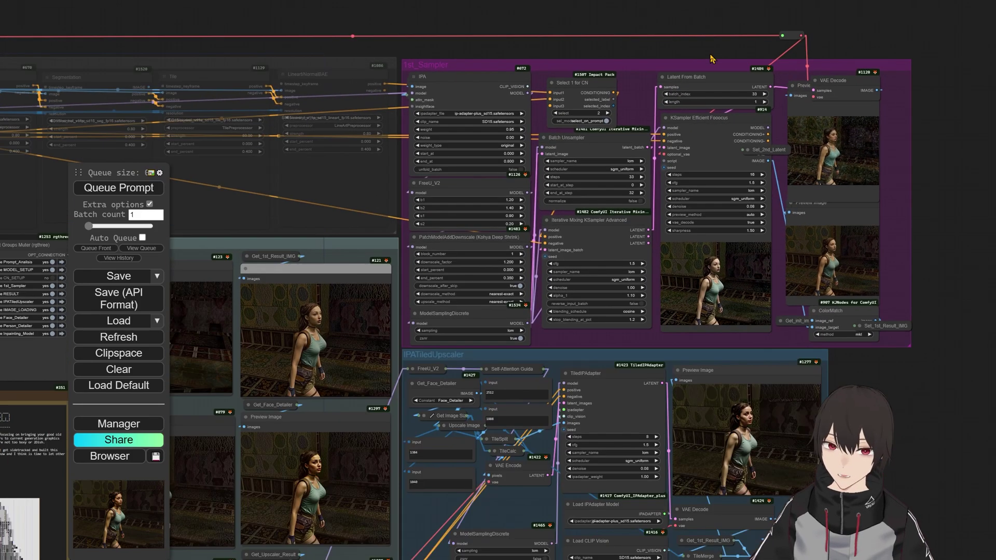
{"action": "left_click_drag", "start_coordinate": [711, 61], "coordinate": [621, 85]}
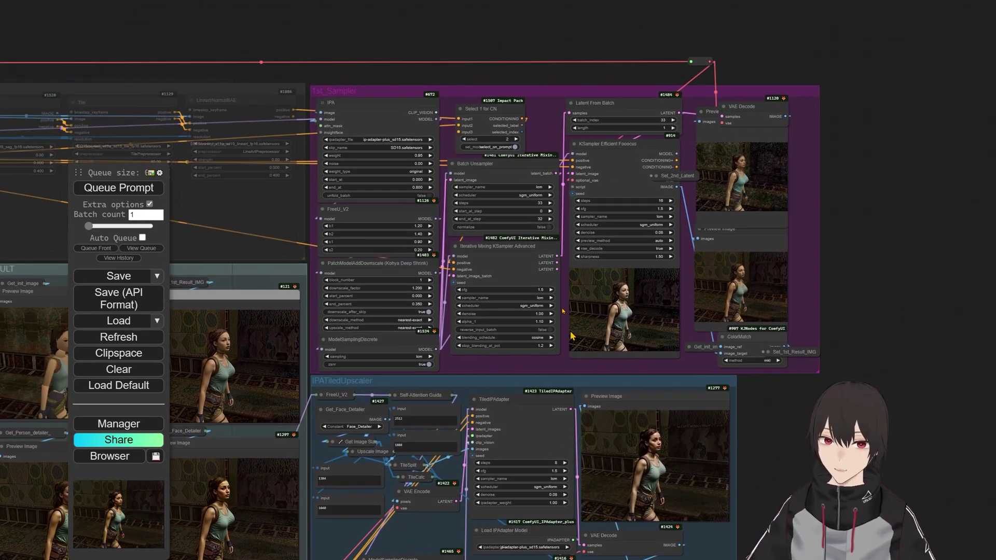
{"action": "scroll", "coordinate": [646, 355], "scroll_direction": "up", "scroll_amount": 3}
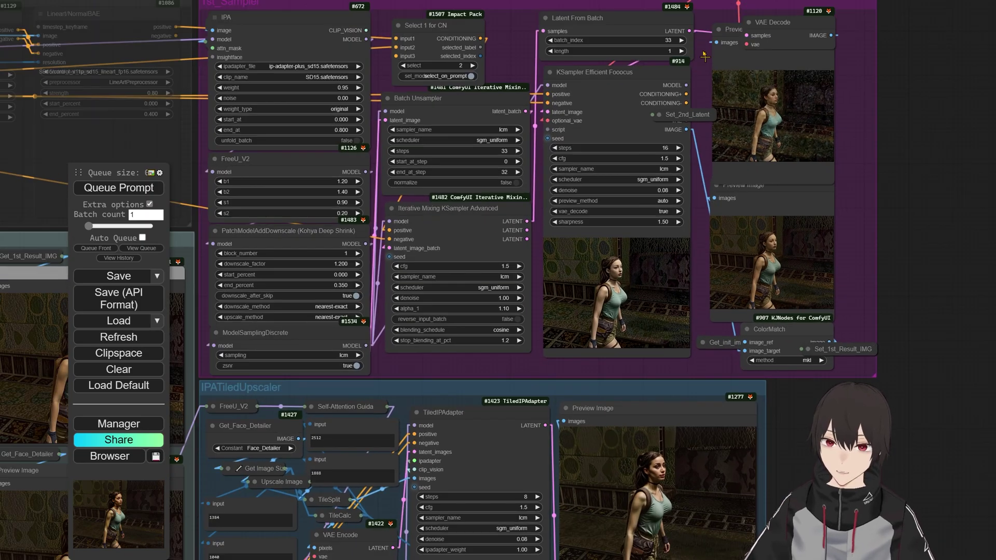
{"action": "scroll", "coordinate": [915, 112], "scroll_direction": "down", "scroll_amount": 1}
{"action": "left_click_drag", "start_coordinate": [915, 112], "coordinate": [931, 147]}
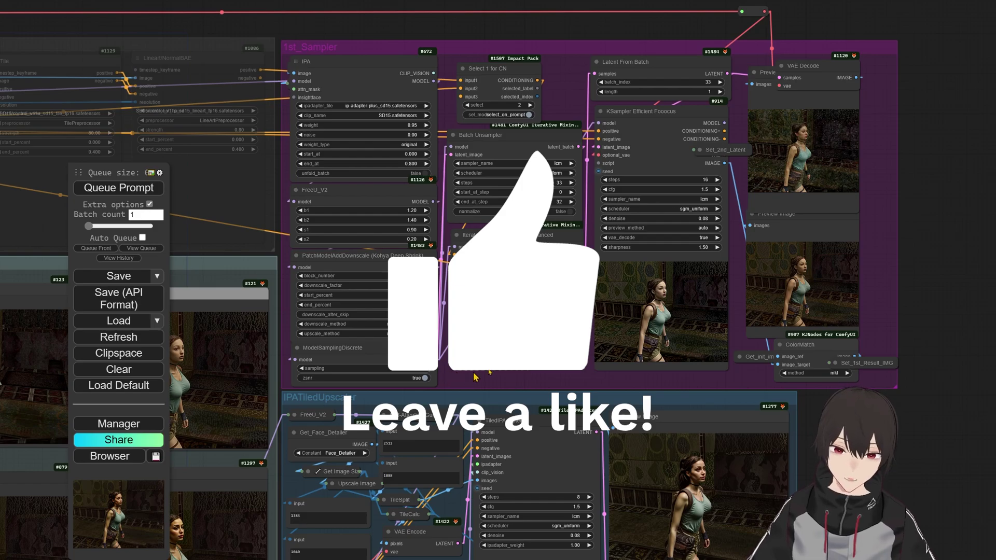
Disable the IPATiledUpscaler, Face_Detailer, Person_Detailer and Inpainting_Model groups in the Fast Groups Muter node
{"action": "left_click_drag", "start_coordinate": [461, 378], "coordinate": [894, 266]}
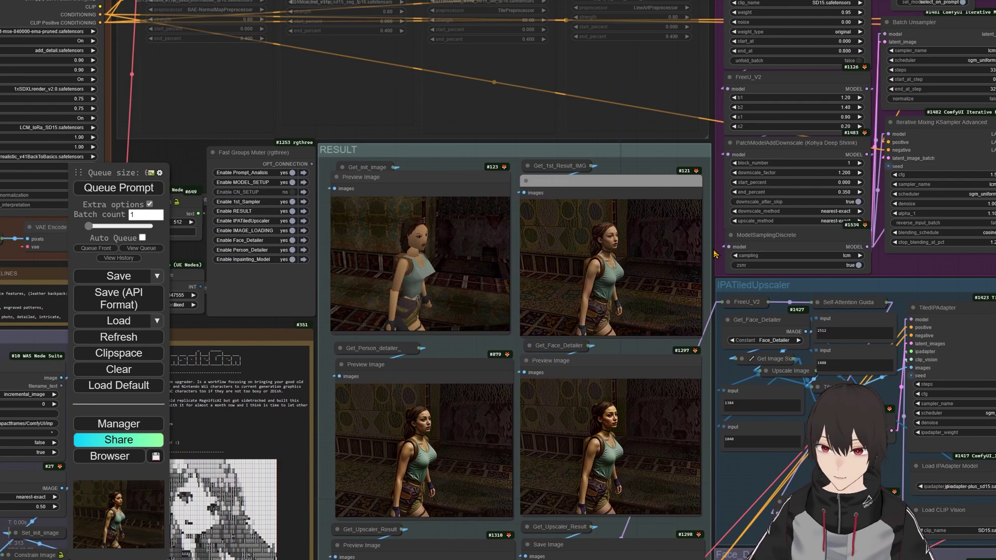
{"action": "left_click_drag", "start_coordinate": [702, 246], "coordinate": [769, 306]}
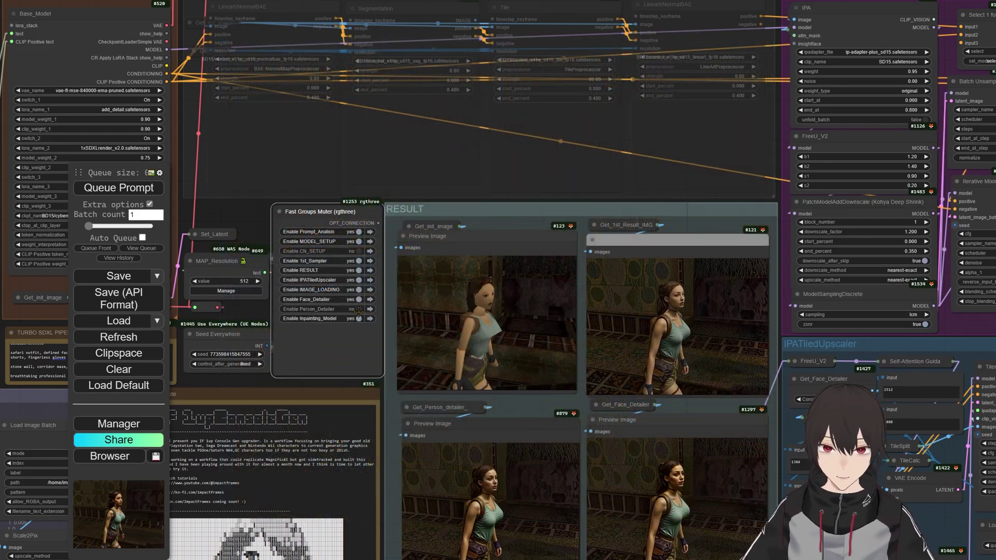
{"action": "scroll", "coordinate": [345, 365], "scroll_direction": "down", "scroll_amount": 2}
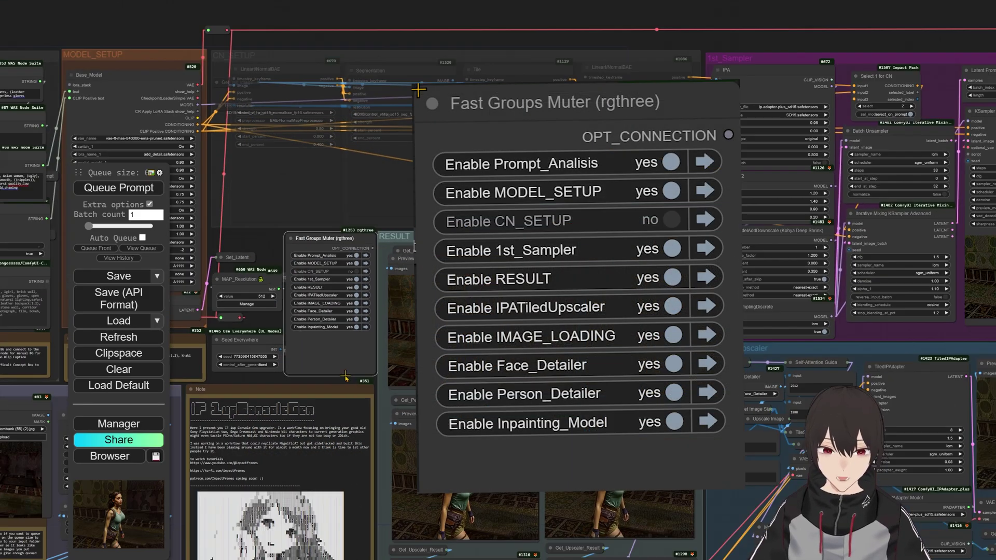
{"action": "left_click_drag", "start_coordinate": [344, 380], "coordinate": [242, 149]}
{"action": "scroll", "coordinate": [296, 171], "scroll_direction": "down", "scroll_amount": 4}
{"action": "scroll", "coordinate": [393, 230], "scroll_direction": "up", "scroll_amount": 8}
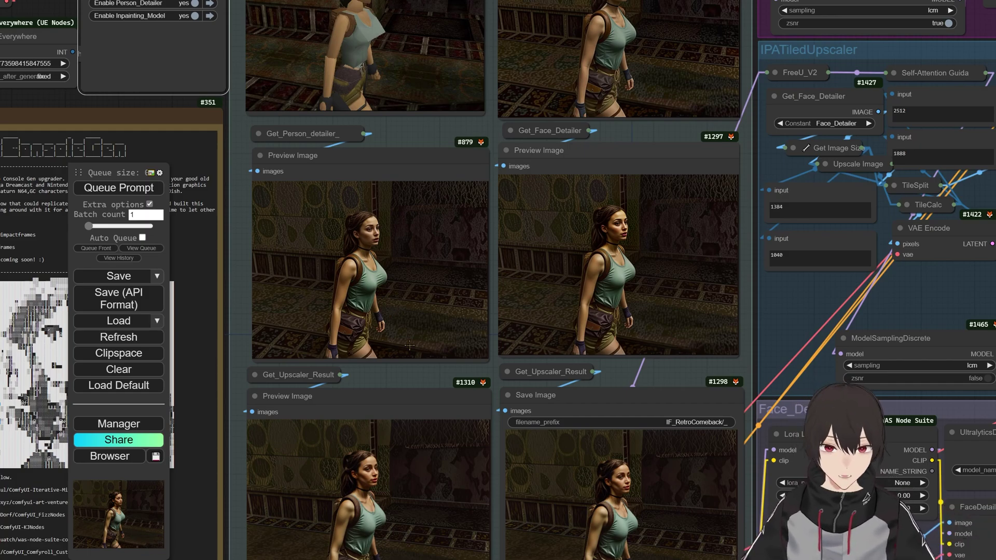
{"action": "left_click_drag", "start_coordinate": [415, 120], "coordinate": [406, 255]}
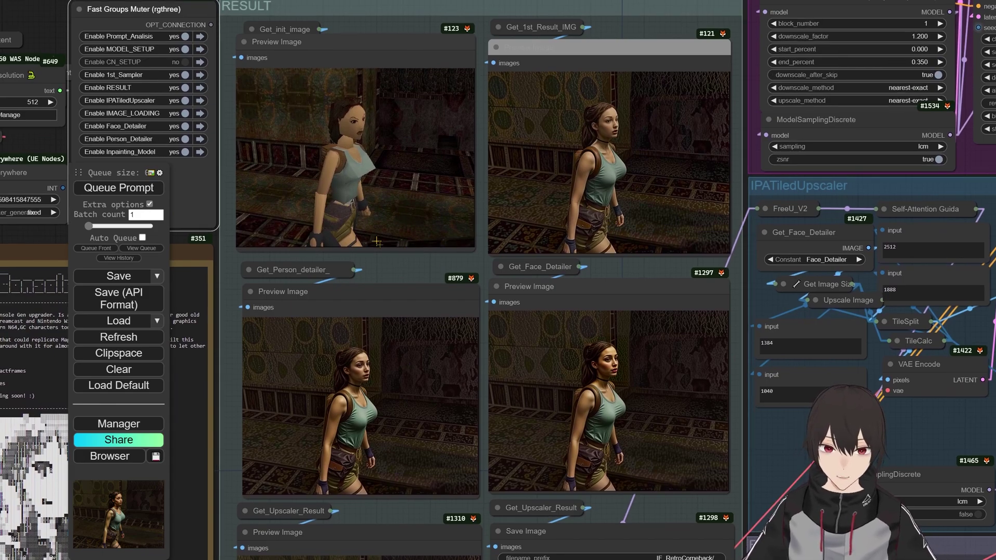
{"action": "left_click_drag", "start_coordinate": [402, 272], "coordinate": [685, 323]}
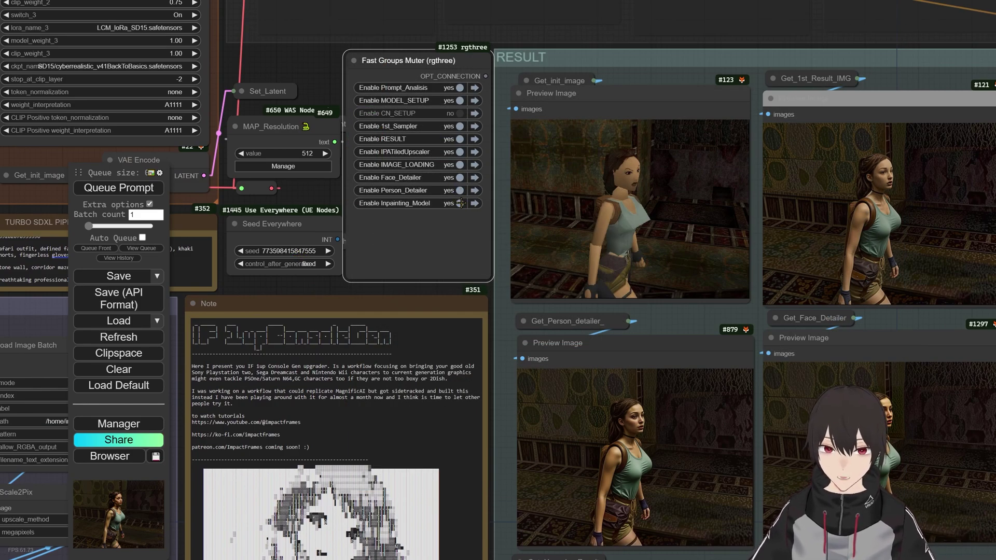
{"action": "left_click", "coordinate": [459, 203]}
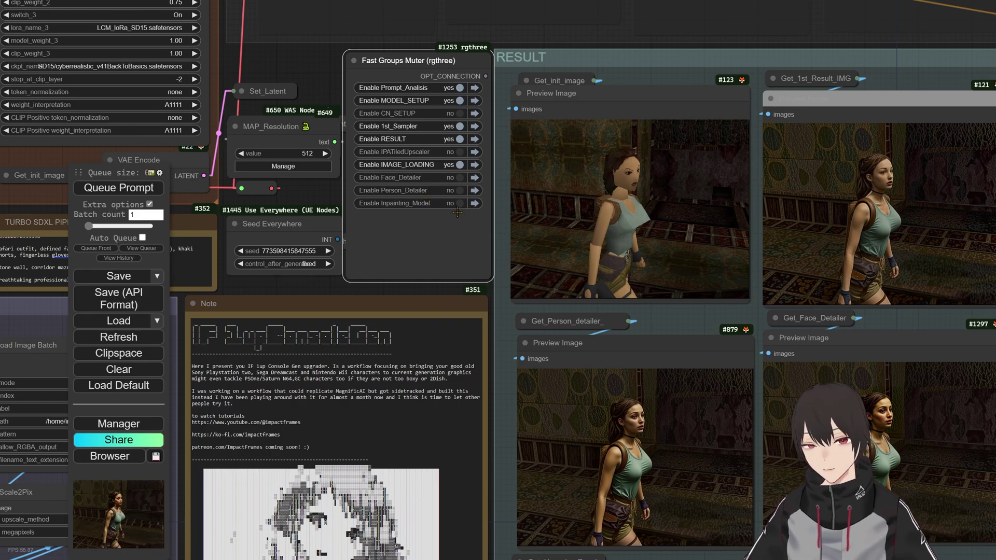
Show the control_after_generate choices of Seed Everywhere and compare the initial image with the first result in the RESULT group
{"action": "scroll", "coordinate": [365, 245], "scroll_direction": "down", "scroll_amount": 1}
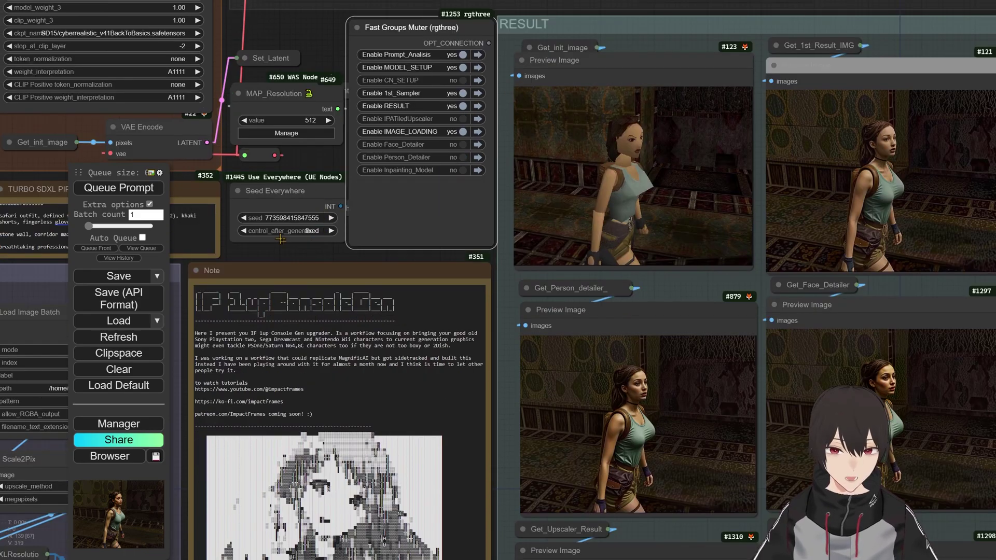
{"action": "left_click", "coordinate": [312, 232]}
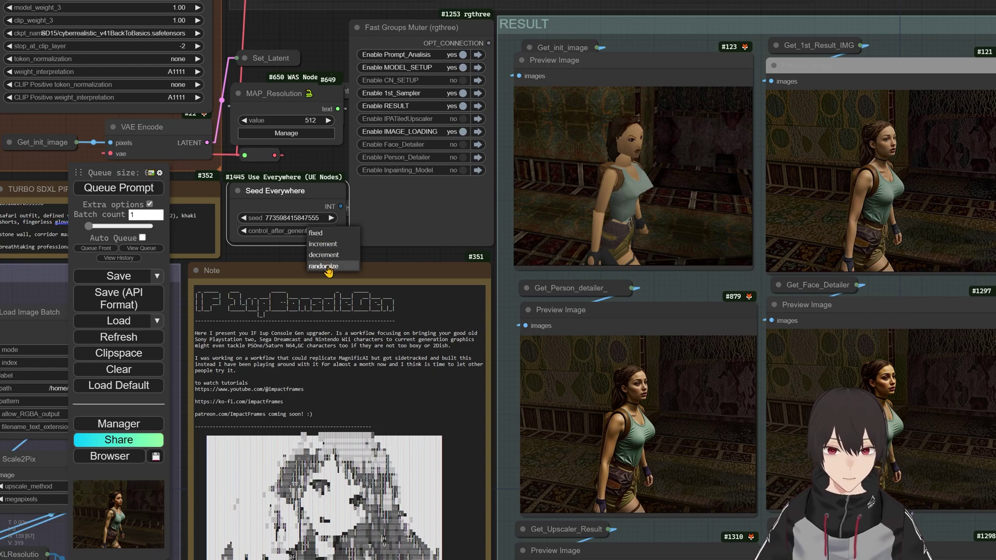
{"action": "scroll", "coordinate": [674, 252], "scroll_direction": "down", "scroll_amount": 1}
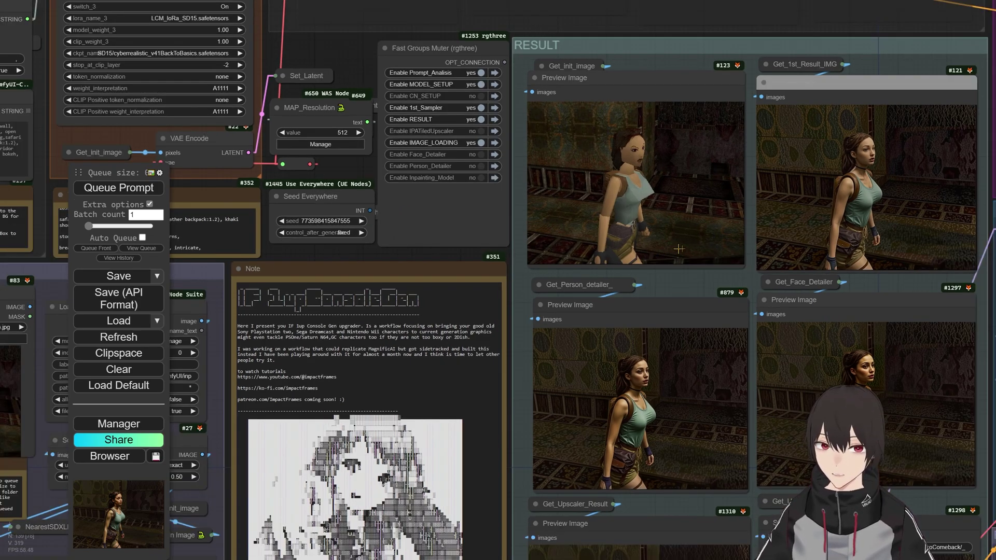
{"action": "scroll", "coordinate": [858, 254], "scroll_direction": "down", "scroll_amount": 1}
{"action": "left_click_drag", "start_coordinate": [858, 254], "coordinate": [692, 294]}
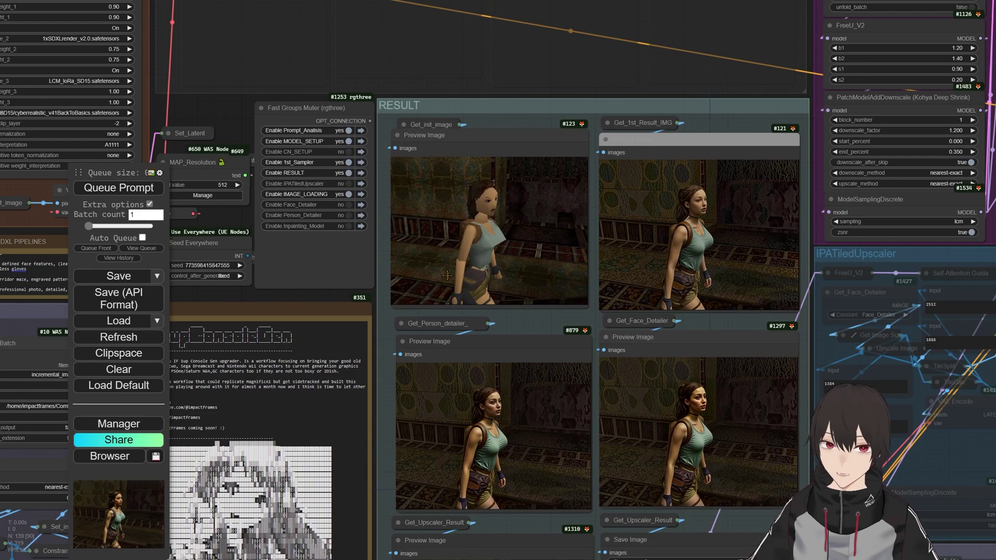
{"action": "scroll", "coordinate": [511, 274], "scroll_direction": "up", "scroll_amount": 3}
{"action": "scroll", "coordinate": [514, 275], "scroll_direction": "up", "scroll_amount": 5}
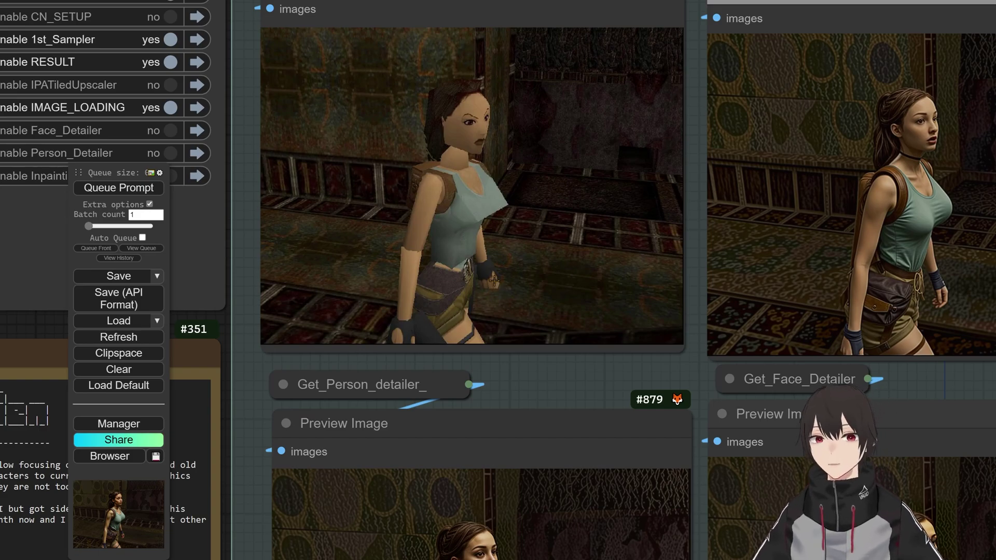
Enable the CN_SETUP group of ControlNet nodes in the Fast Groups Muter node
{"action": "scroll", "coordinate": [528, 344], "scroll_direction": "down", "scroll_amount": 2}
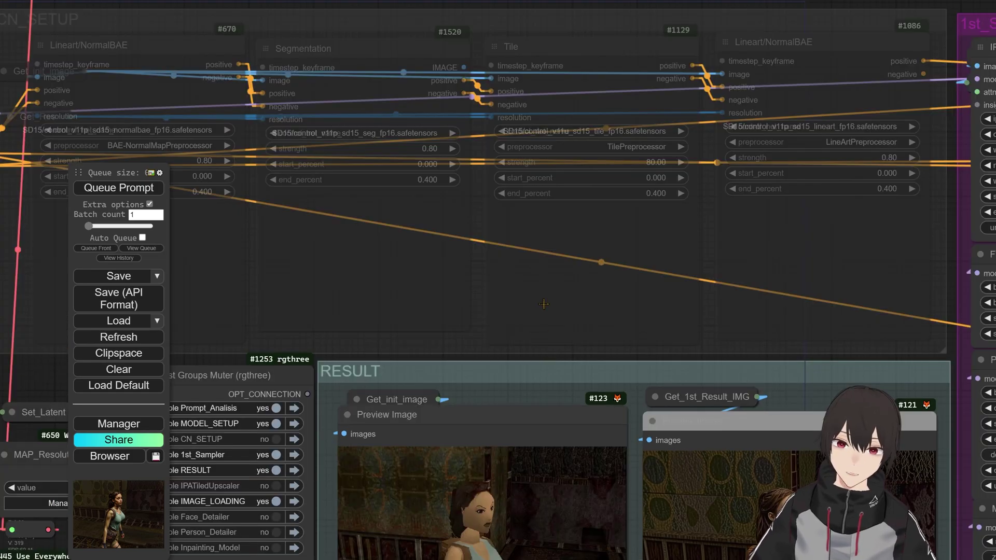
{"action": "scroll", "coordinate": [541, 300], "scroll_direction": "down", "scroll_amount": 4}
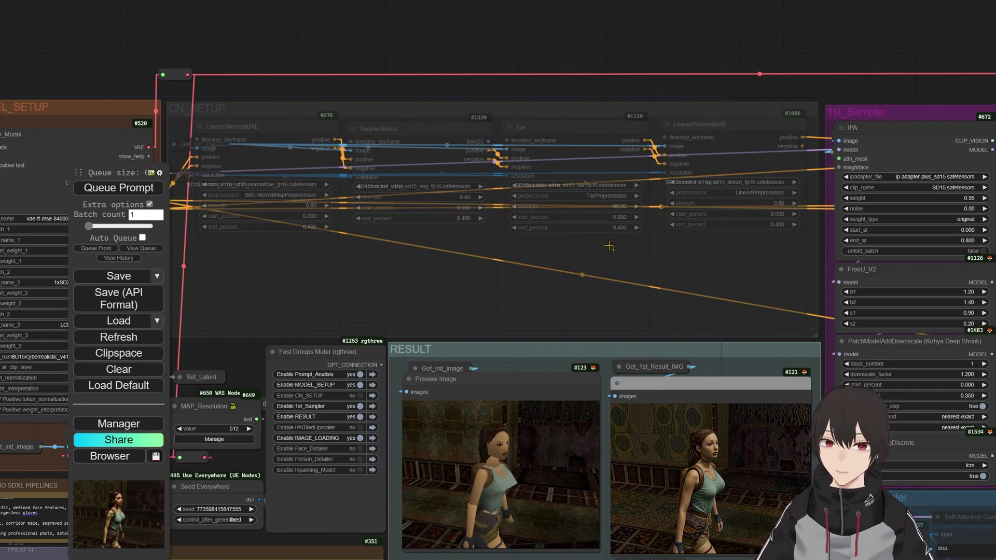
{"action": "scroll", "coordinate": [609, 245], "scroll_direction": "down", "scroll_amount": 4}
{"action": "left_click_drag", "start_coordinate": [718, 187], "coordinate": [401, 198]}
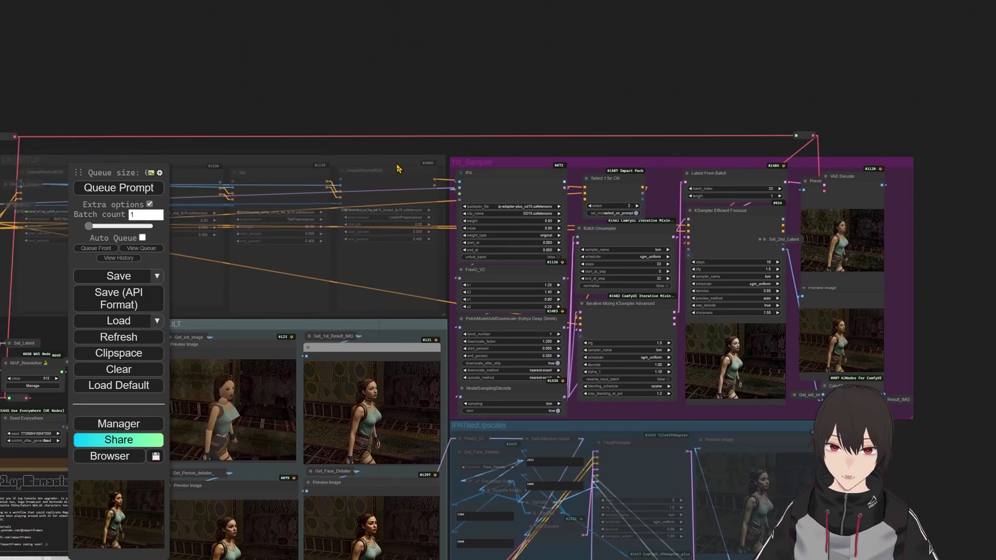
{"action": "scroll", "coordinate": [397, 165], "scroll_direction": "up", "scroll_amount": 4}
{"action": "left_click_drag", "start_coordinate": [369, 165], "coordinate": [792, 74]}
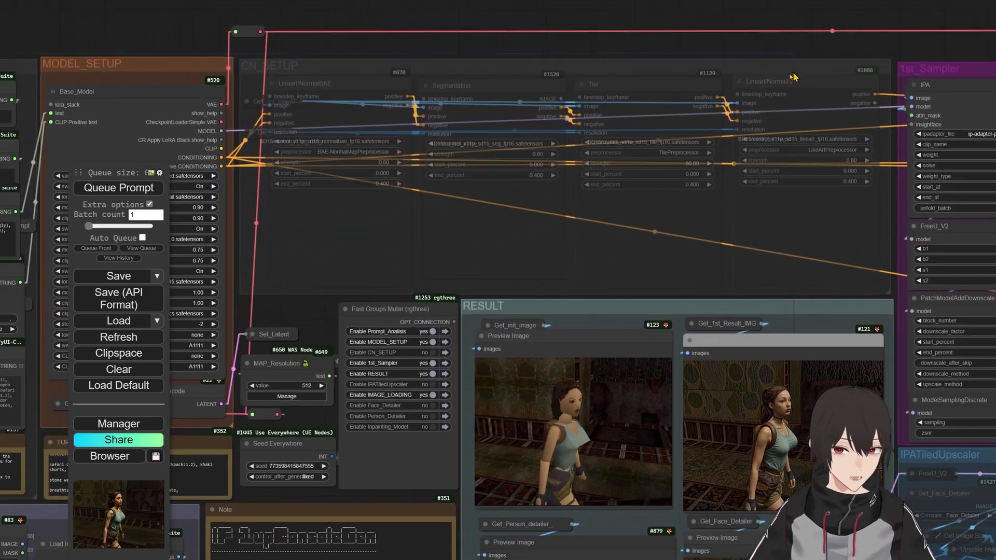
{"action": "left_click", "coordinate": [437, 353]}
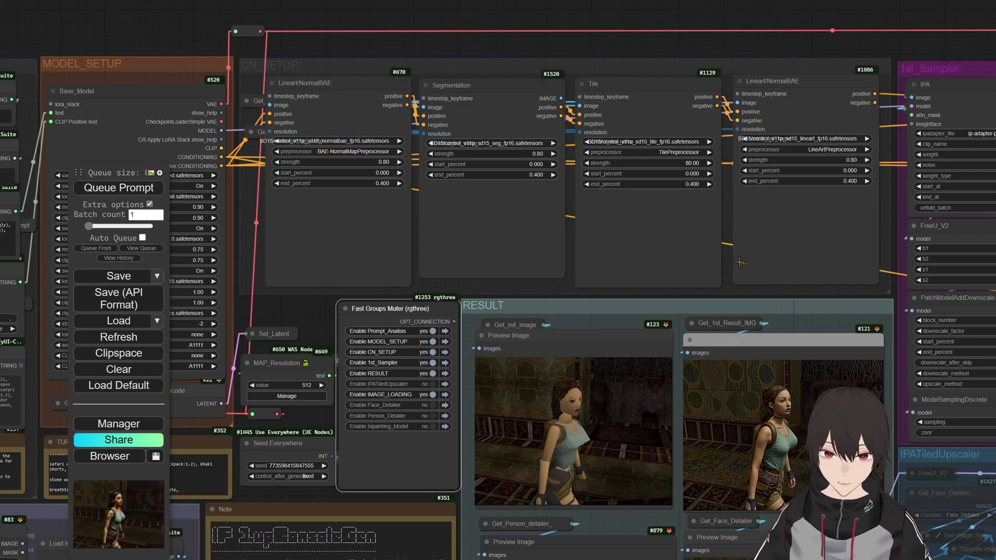
Set the select value of the Select 1 for CN node in the 1st_Sampler group to 1
{"action": "left_click_drag", "start_coordinate": [771, 275], "coordinate": [627, 350]}
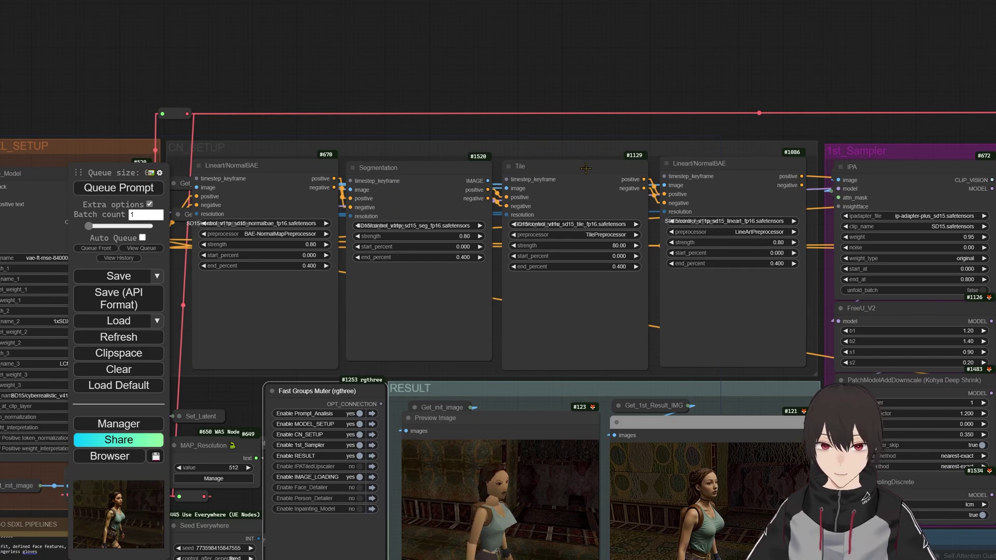
{"action": "left_click_drag", "start_coordinate": [586, 168], "coordinate": [583, 167]}
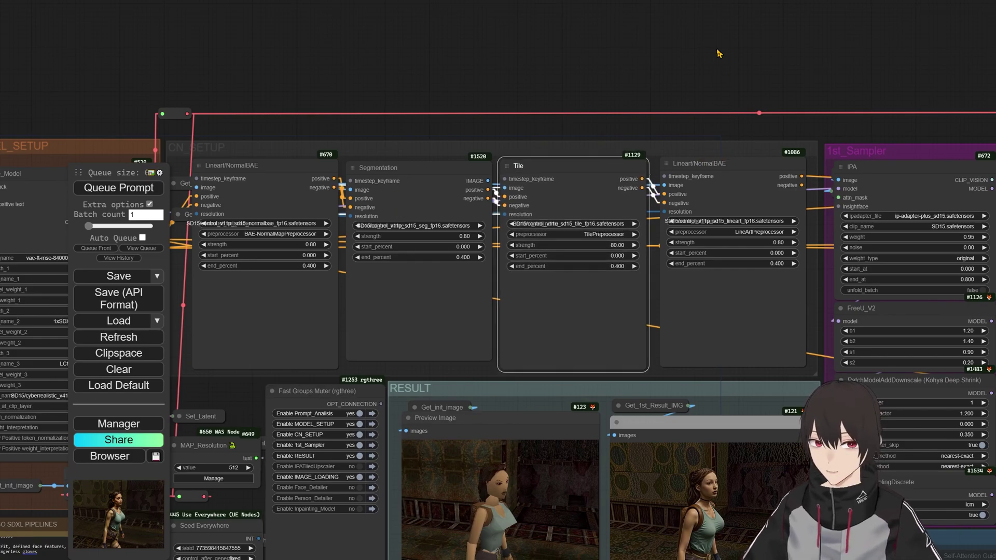
{"action": "left_click_drag", "start_coordinate": [718, 53], "coordinate": [504, 89]}
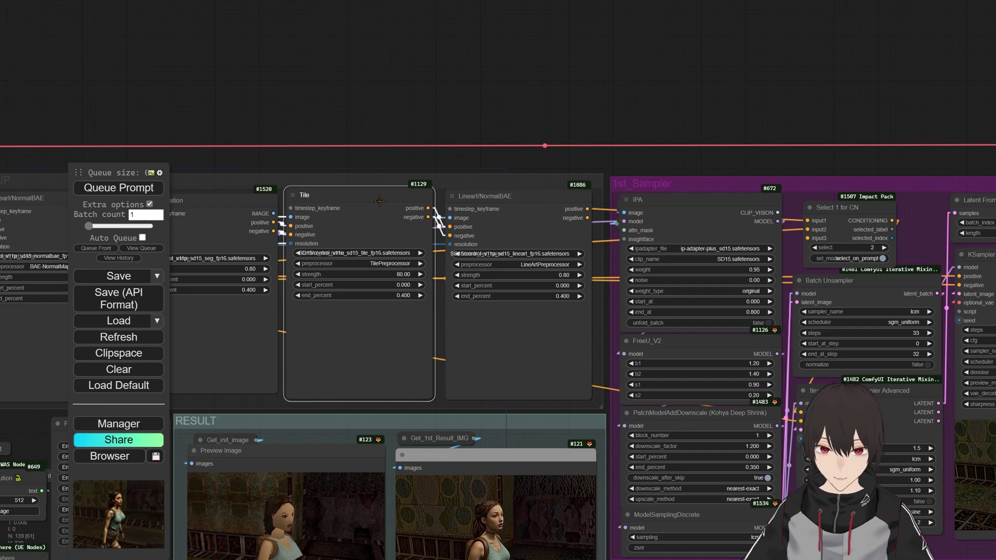
{"action": "left_click_drag", "start_coordinate": [428, 207], "coordinate": [812, 221]}
{"action": "left_click_drag", "start_coordinate": [861, 184], "coordinate": [690, 198]}
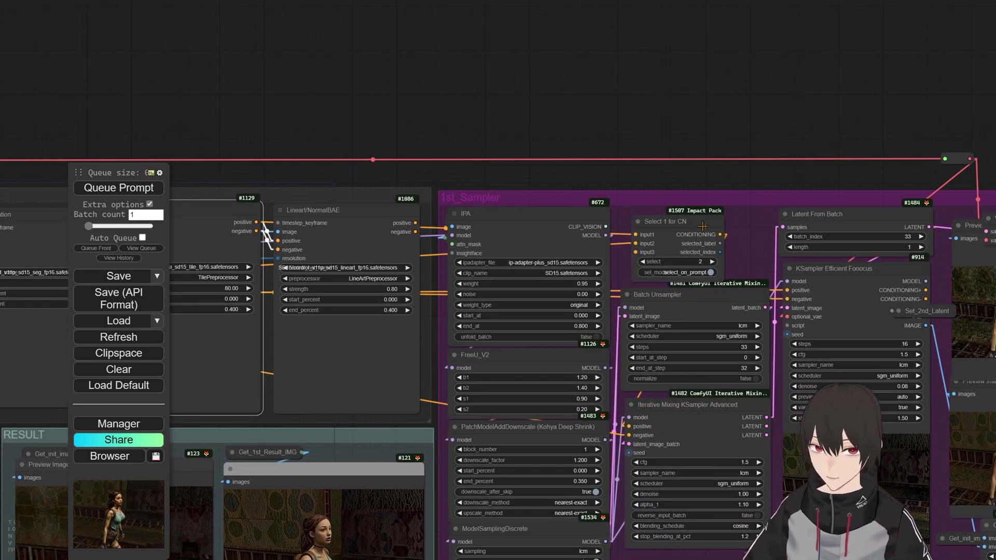
{"action": "scroll", "coordinate": [700, 226], "scroll_direction": "up", "scroll_amount": 2}
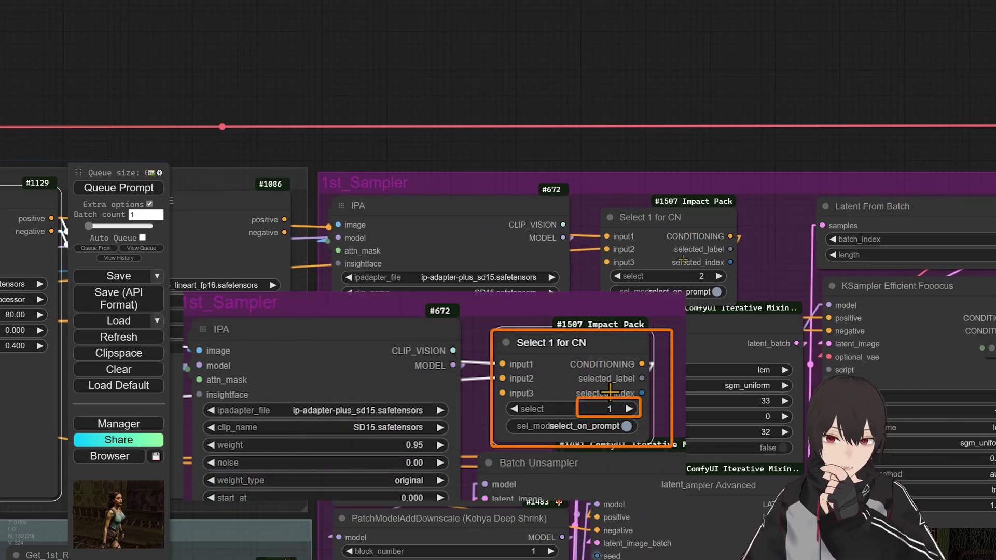
{"action": "left_click", "coordinate": [617, 276]}
{"action": "scroll", "coordinate": [786, 270], "scroll_direction": "down", "scroll_amount": 1}
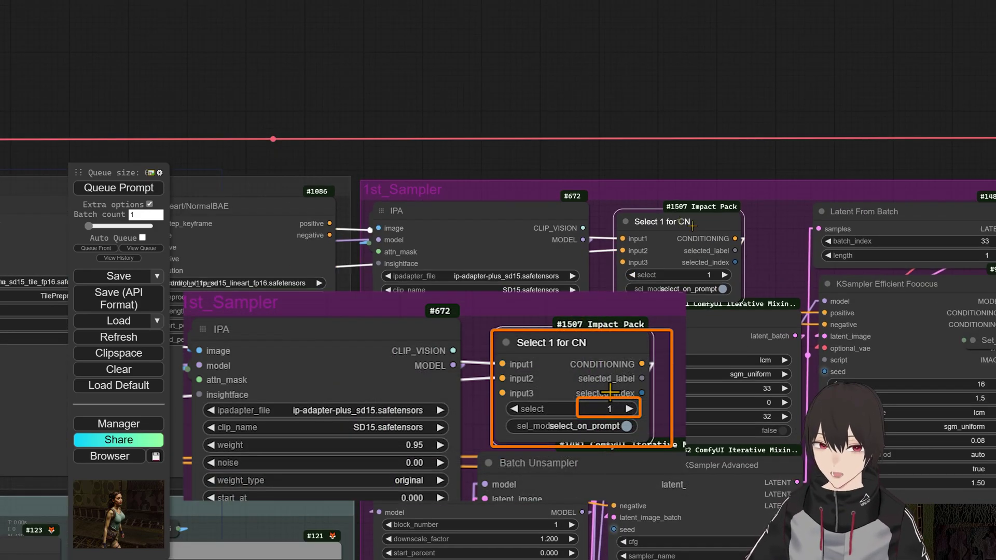
Bypass the Lineart/NormalBAE node with the LineArtPreprocessor in the CN_SETUP group
{"action": "scroll", "coordinate": [377, 99], "scroll_direction": "down", "scroll_amount": 1}
{"action": "left_click_drag", "start_coordinate": [327, 102], "coordinate": [555, 88]}
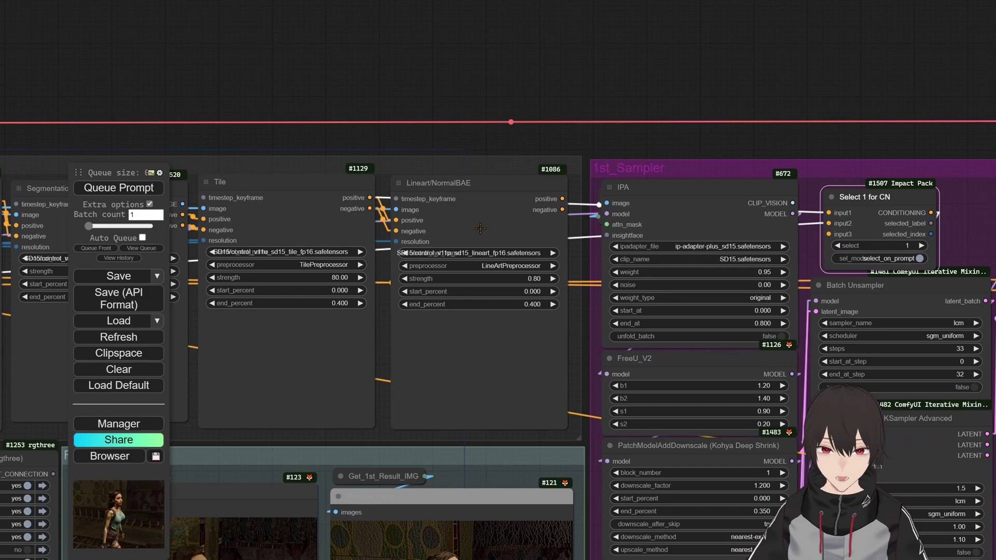
{"action": "left_click", "coordinate": [480, 225]}
{"action": "key", "text": "ctrl+b"}
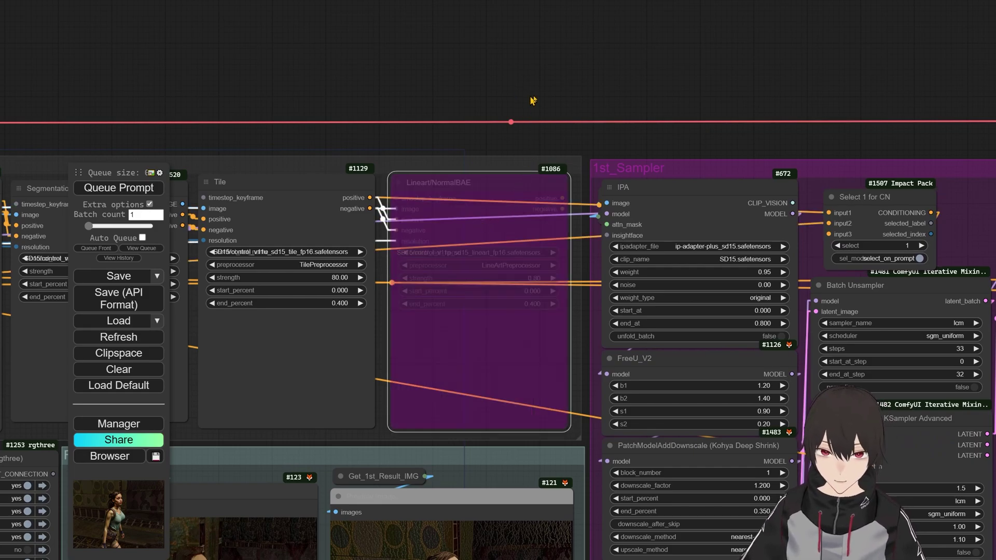
Re-enable the bypassed Lineart/NormalBAE node beside the Tile node
{"action": "scroll", "coordinate": [529, 96], "scroll_direction": "down", "scroll_amount": 1}
{"action": "left_click_drag", "start_coordinate": [522, 89], "coordinate": [597, 125]}
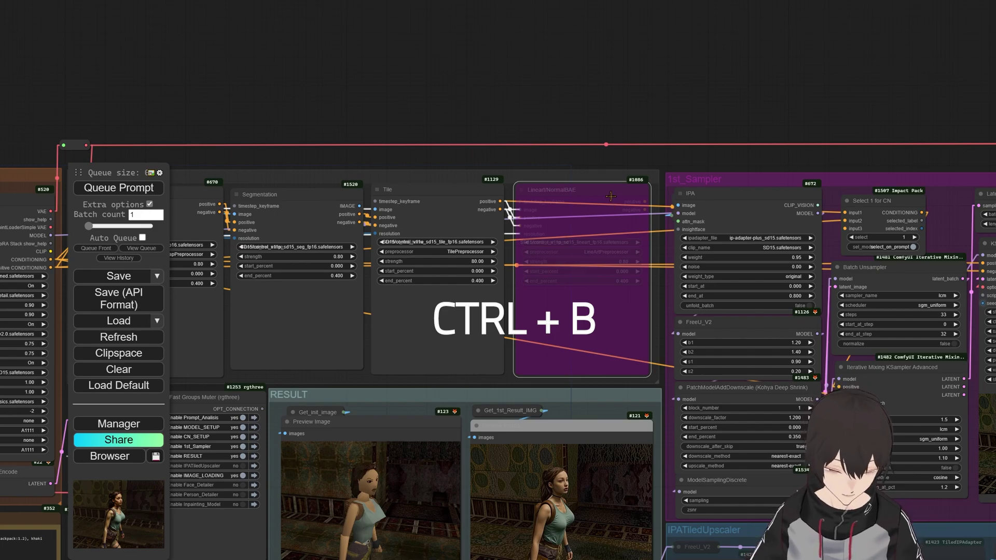
{"action": "key", "text": "ctrl+b"}
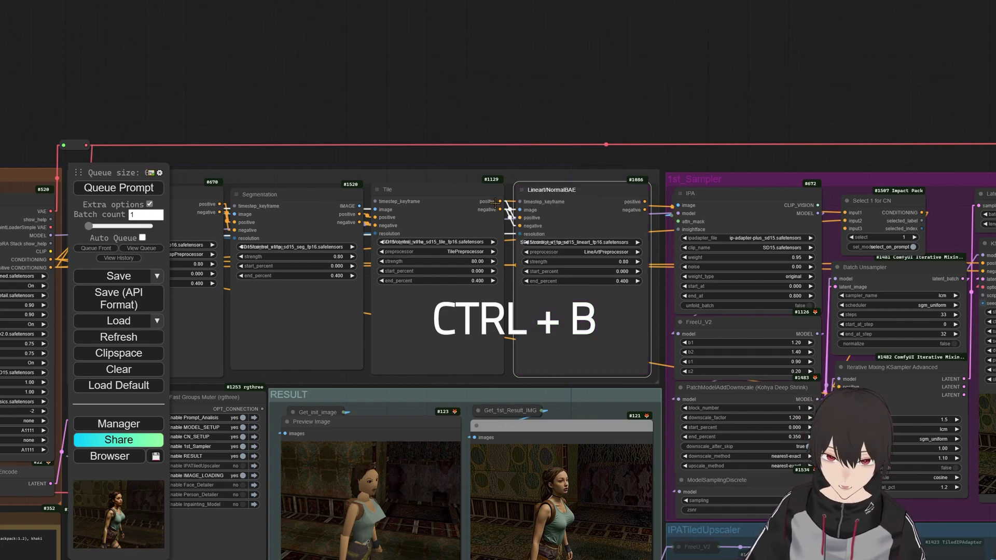
Trace the conditioning links from the Tile node through the adjacent Lineart/NormalBAE node towards the 1st_Sampler group
{"action": "left_click_drag", "start_coordinate": [500, 201], "coordinate": [520, 217]}
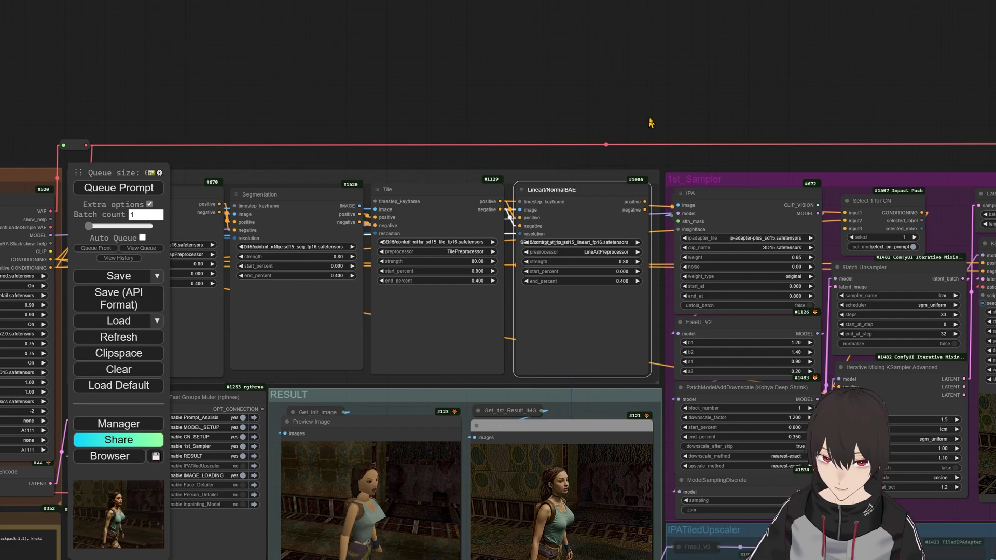
{"action": "left_click_drag", "start_coordinate": [672, 193], "coordinate": [676, 213]}
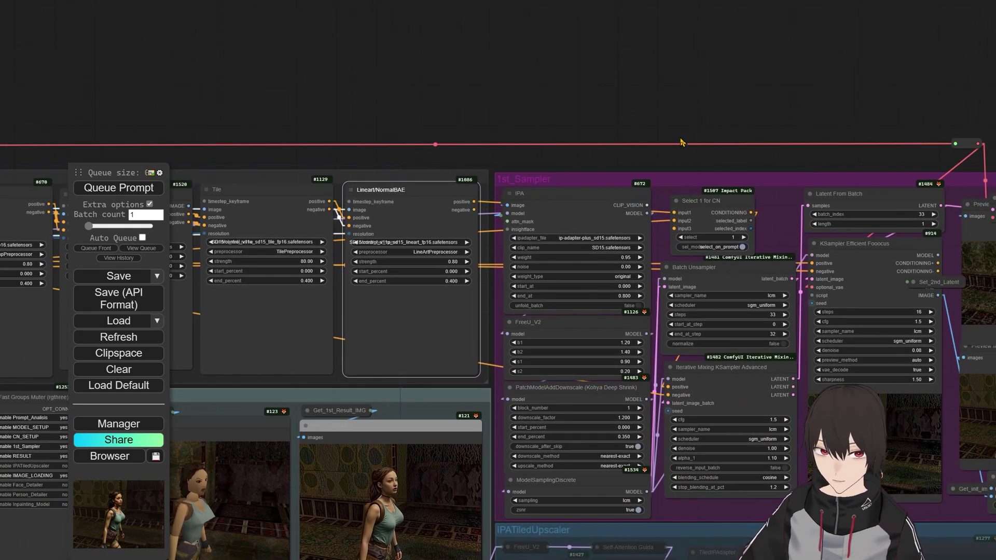
{"action": "left_click_drag", "start_coordinate": [401, 204], "coordinate": [400, 205]}
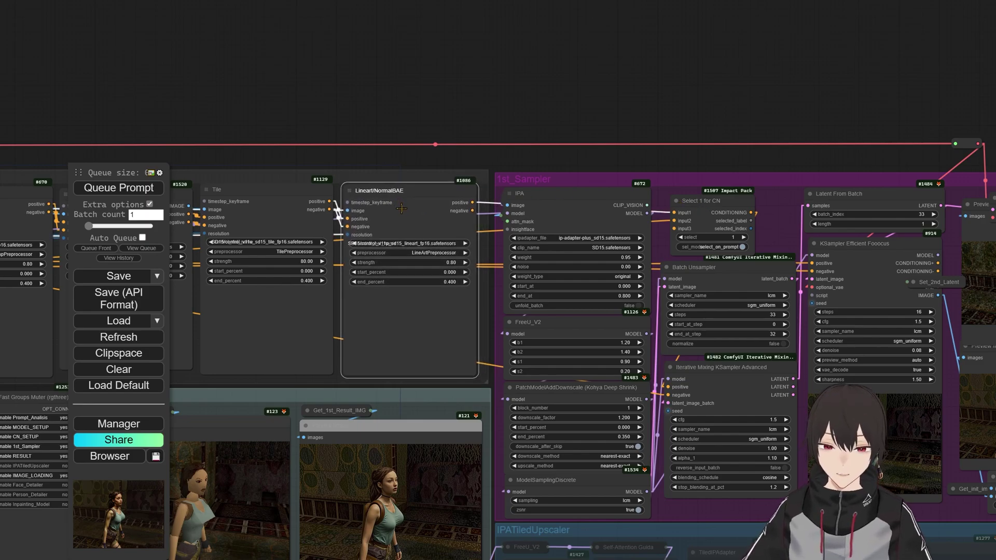
Convert the Lineart/NormalBAE group node to separate nodes and spread out the Apply ControlNet (Advanced) and Load Advanced ControlNet Model nodes
{"action": "right_click", "coordinate": [402, 202]}
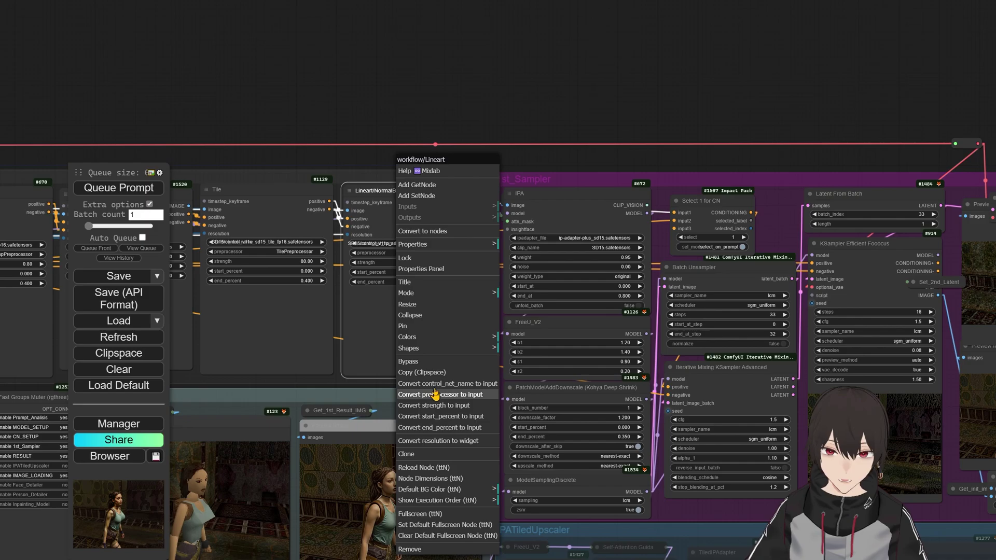
{"action": "left_click", "coordinate": [438, 231]}
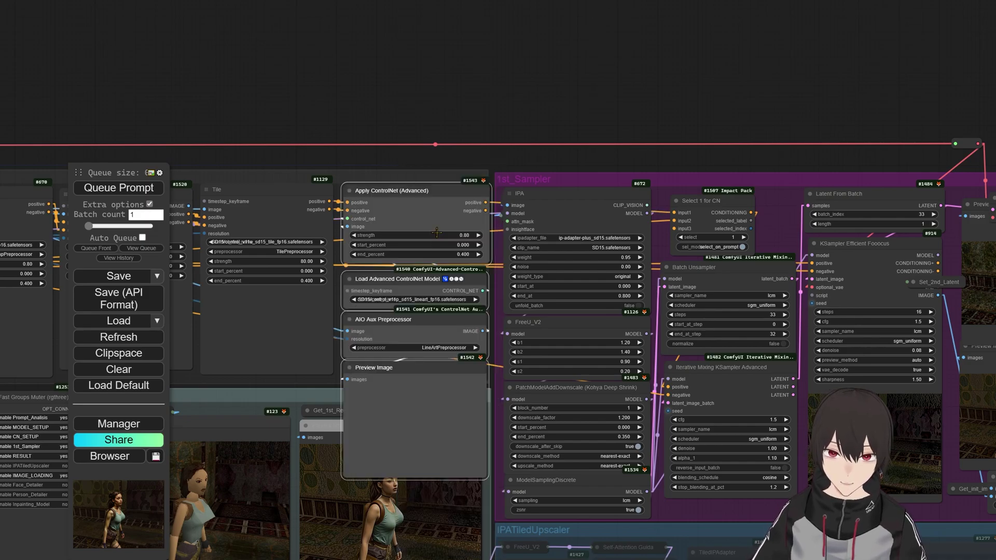
{"action": "left_click_drag", "start_coordinate": [419, 214], "coordinate": [420, 122]}
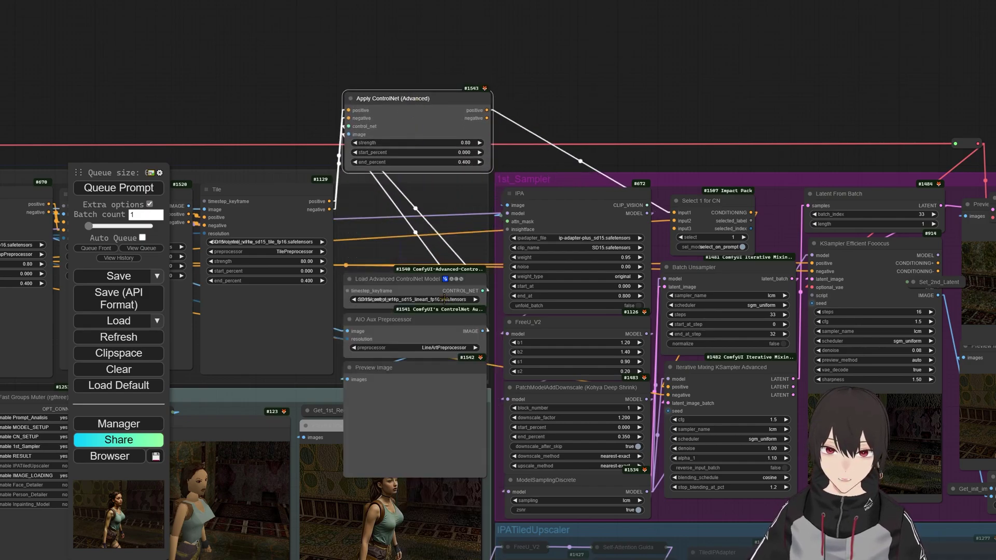
{"action": "left_click", "coordinate": [413, 283]}
{"action": "left_click_drag", "start_coordinate": [413, 283], "coordinate": [413, 200]}
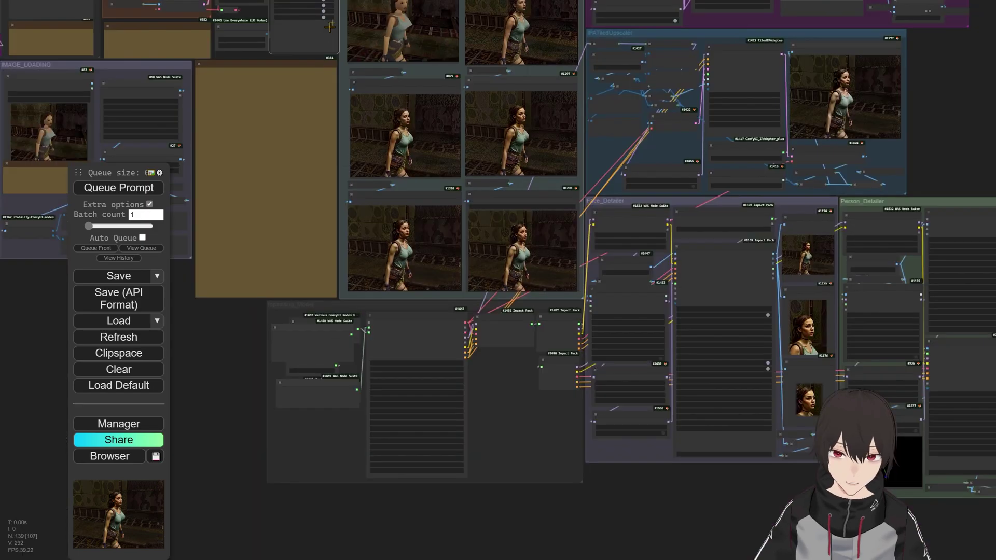
Move the Negative Prompt node slightly up in the Inpainting_Model group to expose the nodes stacked around it
{"action": "left_click_drag", "start_coordinate": [557, 495], "coordinate": [593, 435]}
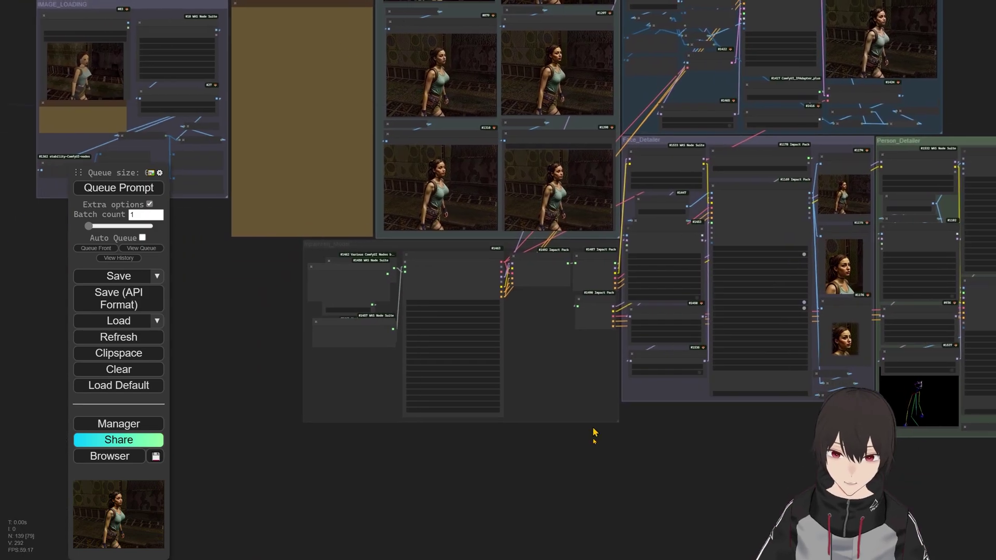
{"action": "scroll", "coordinate": [593, 435], "scroll_direction": "up", "scroll_amount": 6}
{"action": "scroll", "coordinate": [547, 394], "scroll_direction": "up", "scroll_amount": 1}
{"action": "left_click_drag", "start_coordinate": [546, 358], "coordinate": [835, 491]}
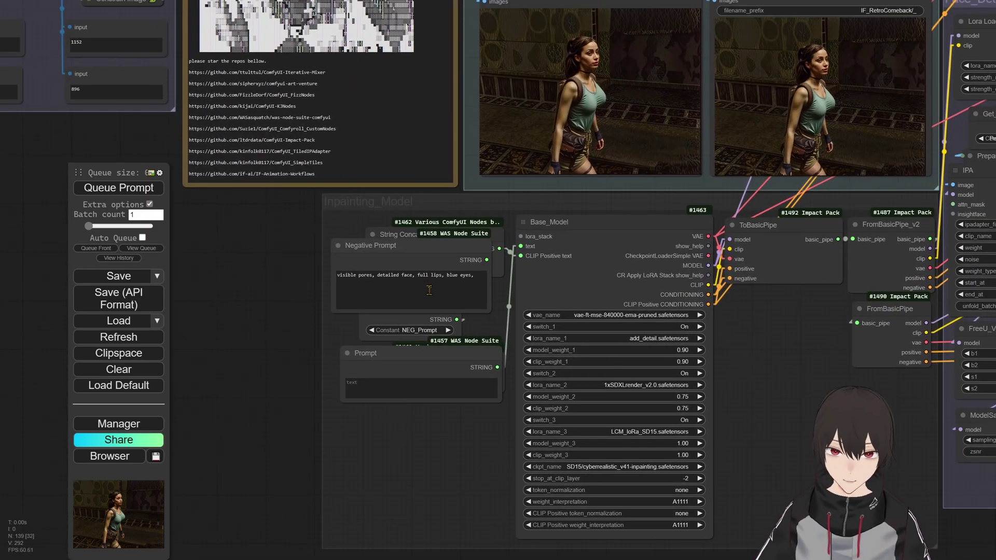
{"action": "left_click_drag", "start_coordinate": [425, 248], "coordinate": [433, 229]}
Examine the Face_Detailer and Person_Detailer groups, including their Lora Loader, detector and FaceDetailer settings
{"action": "scroll", "coordinate": [569, 395], "scroll_direction": "down", "scroll_amount": 4}
{"action": "left_click_drag", "start_coordinate": [571, 380], "coordinate": [402, 487]}
{"action": "left_click_drag", "start_coordinate": [971, 202], "coordinate": [887, 140]}
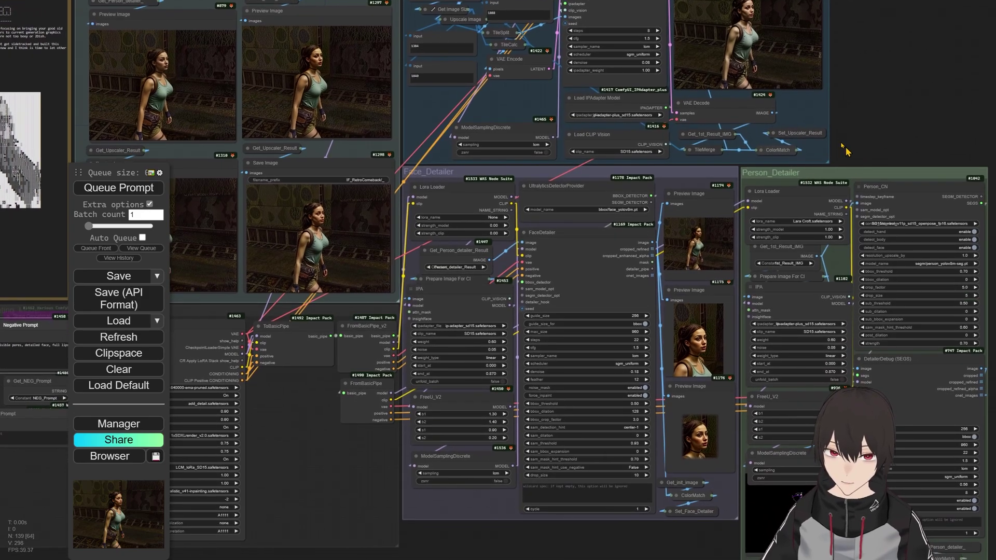
{"action": "scroll", "coordinate": [486, 196], "scroll_direction": "up", "scroll_amount": 5}
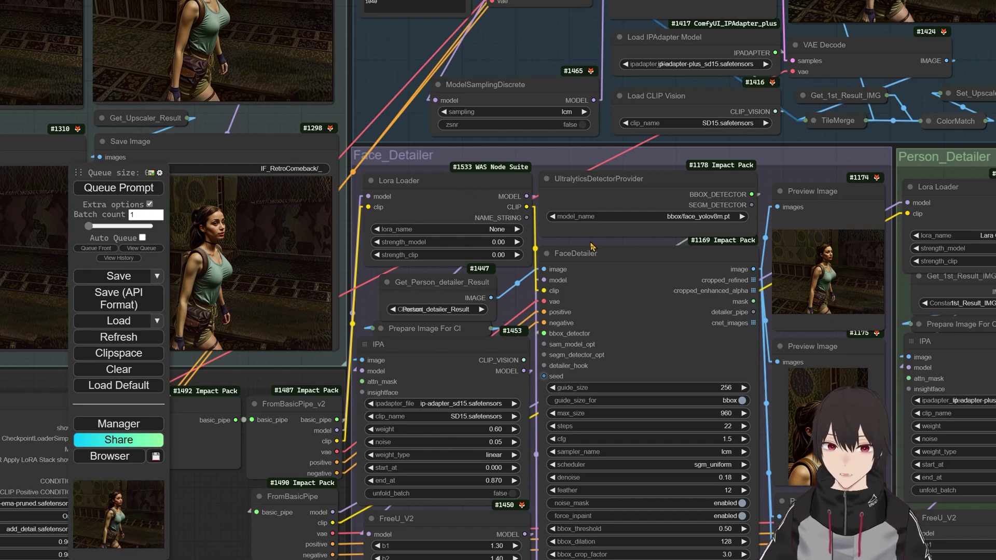
{"action": "left_click_drag", "start_coordinate": [591, 245], "coordinate": [272, 183]}
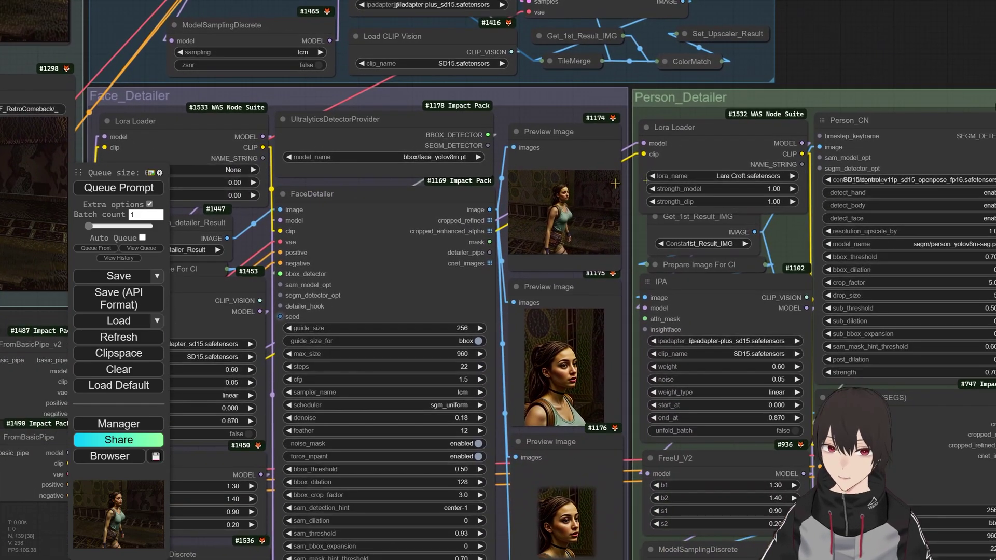
{"action": "left_click_drag", "start_coordinate": [786, 117], "coordinate": [713, 163]}
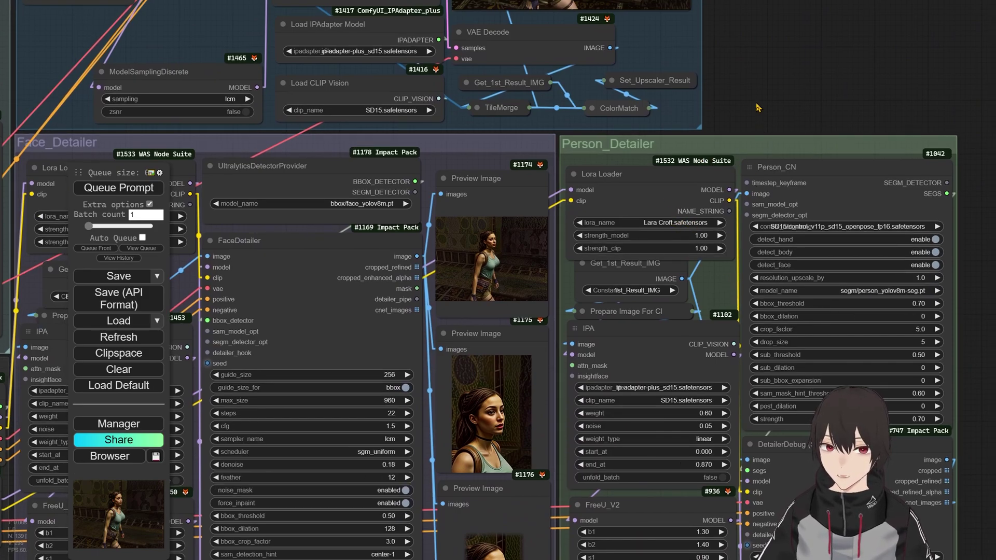
Inspect the two size display nodes below Upscale Image in the IPATiledUpscaler group
{"action": "scroll", "coordinate": [758, 108], "scroll_direction": "down", "scroll_amount": 2}
{"action": "left_click_drag", "start_coordinate": [757, 110], "coordinate": [823, 139]}
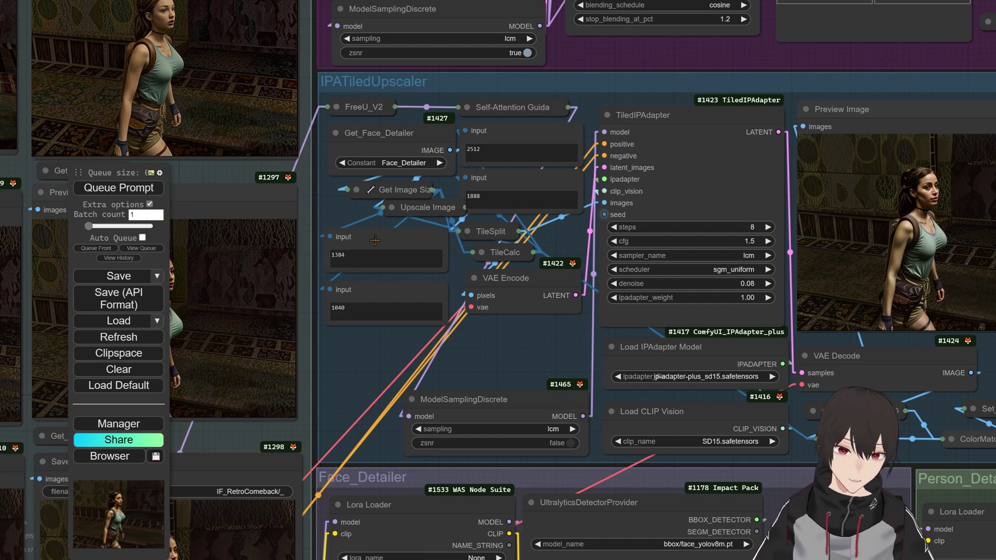
{"action": "left_click_drag", "start_coordinate": [372, 239], "coordinate": [373, 243]}
{"action": "left_click", "coordinate": [379, 294]}
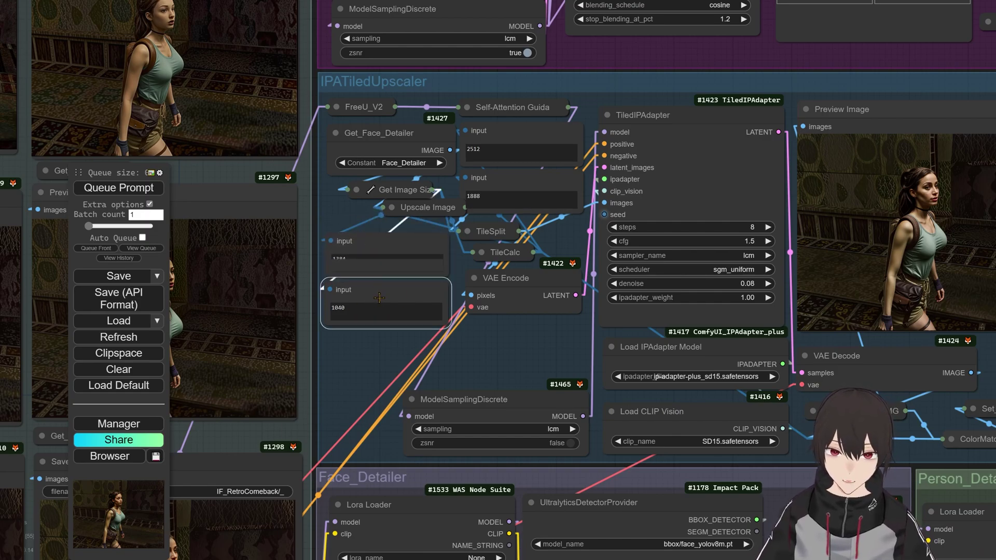
{"action": "left_click", "coordinate": [380, 242]}
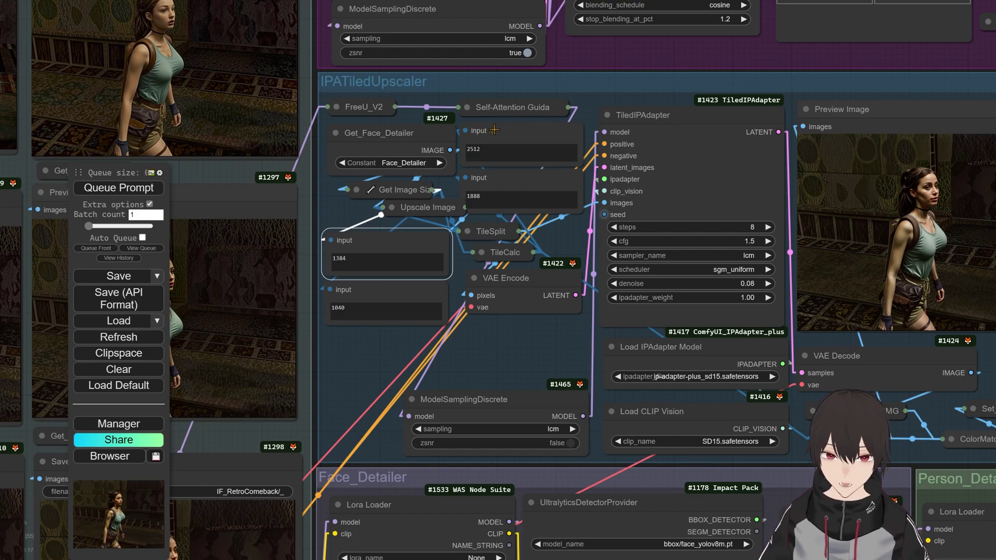
Review the whole IPATiledUpscaler group and compare the stage previews in the RESULT group
{"action": "scroll", "coordinate": [495, 376], "scroll_direction": "down", "scroll_amount": 4}
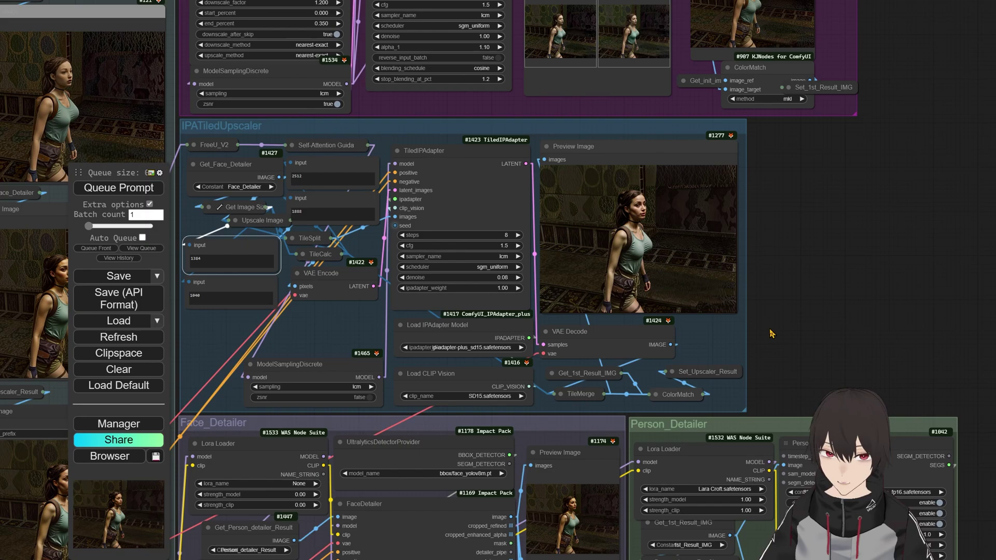
{"action": "scroll", "coordinate": [770, 329], "scroll_direction": "up", "scroll_amount": 3}
{"action": "left_click_drag", "start_coordinate": [798, 338], "coordinate": [943, 433]}
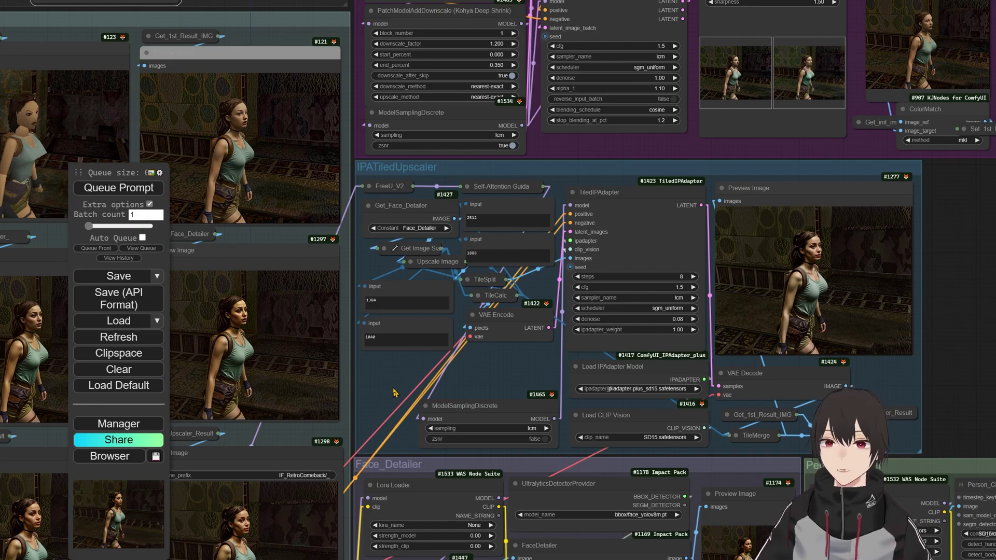
{"action": "scroll", "coordinate": [392, 385], "scroll_direction": "down", "scroll_amount": 2}
{"action": "left_click_drag", "start_coordinate": [393, 385], "coordinate": [567, 348]}
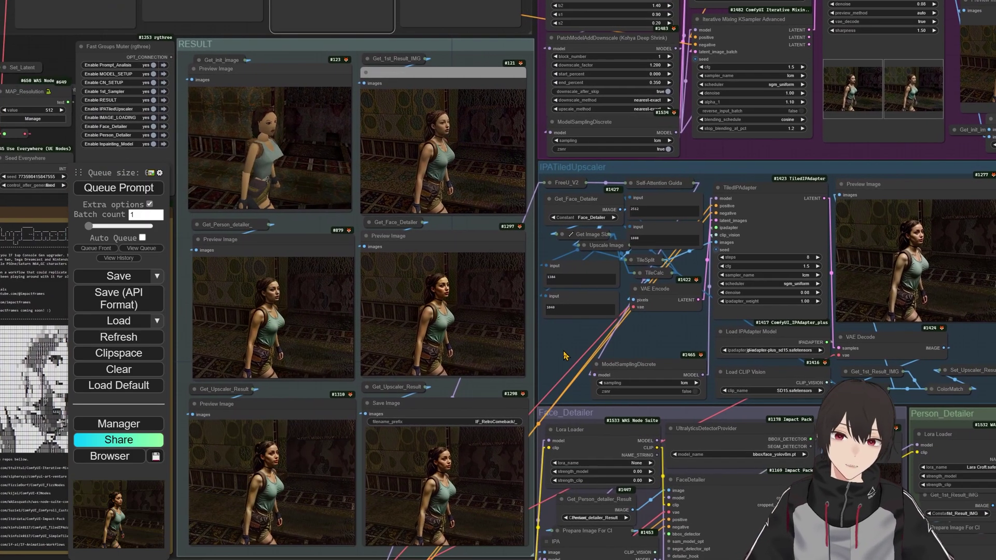